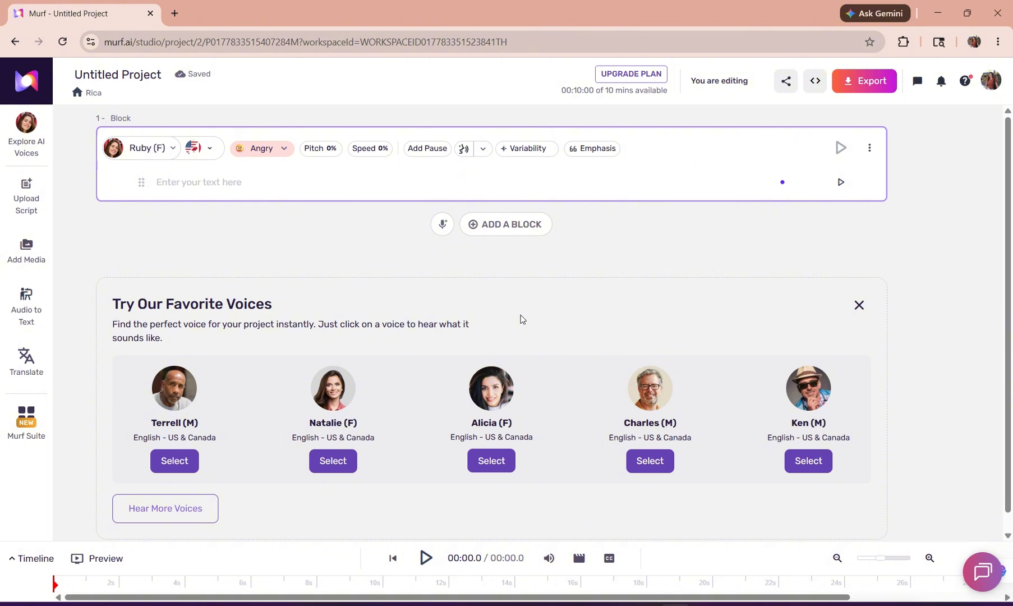
key(super+v)
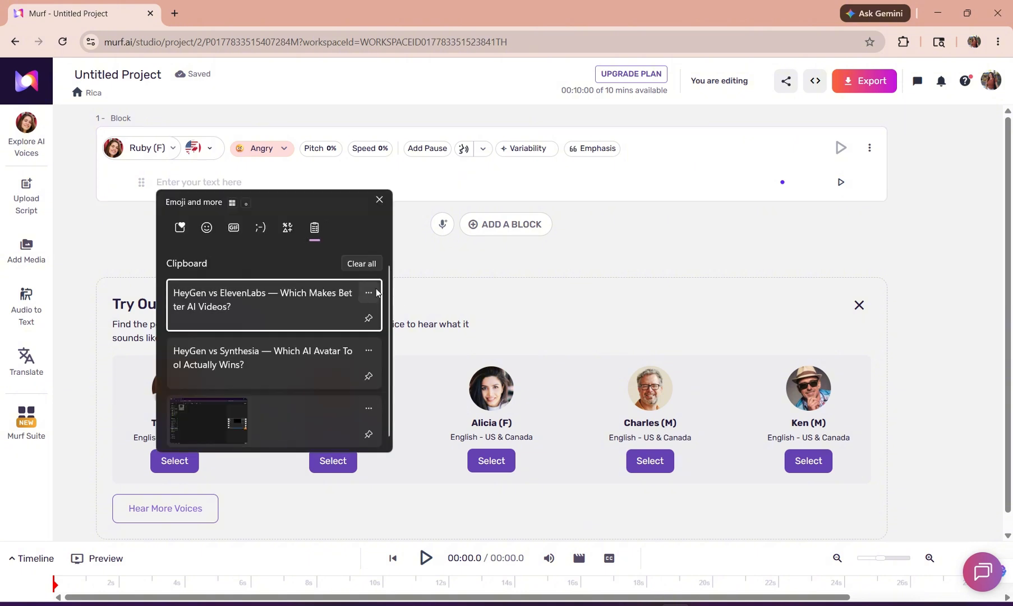
click(379, 200)
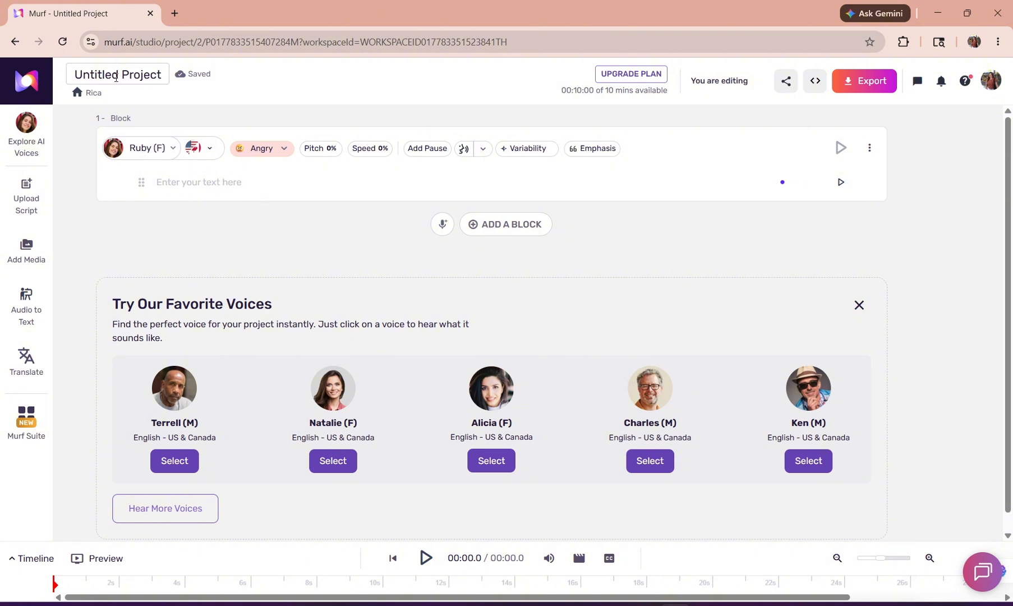
Rename the open untitled project as "Trial Task".
click(116, 78)
text(T)
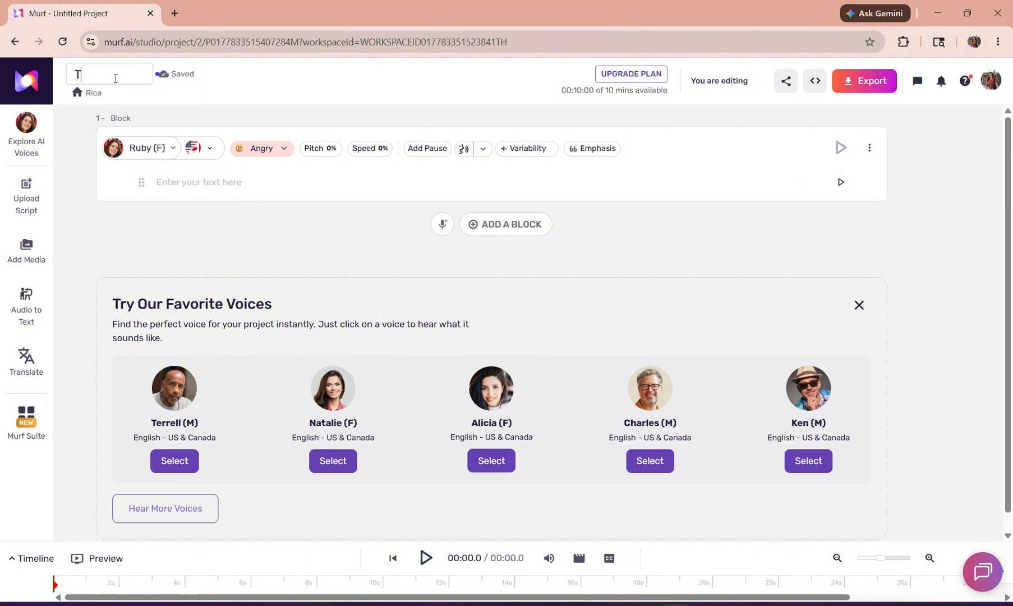
text(rial Task)
click(178, 256)
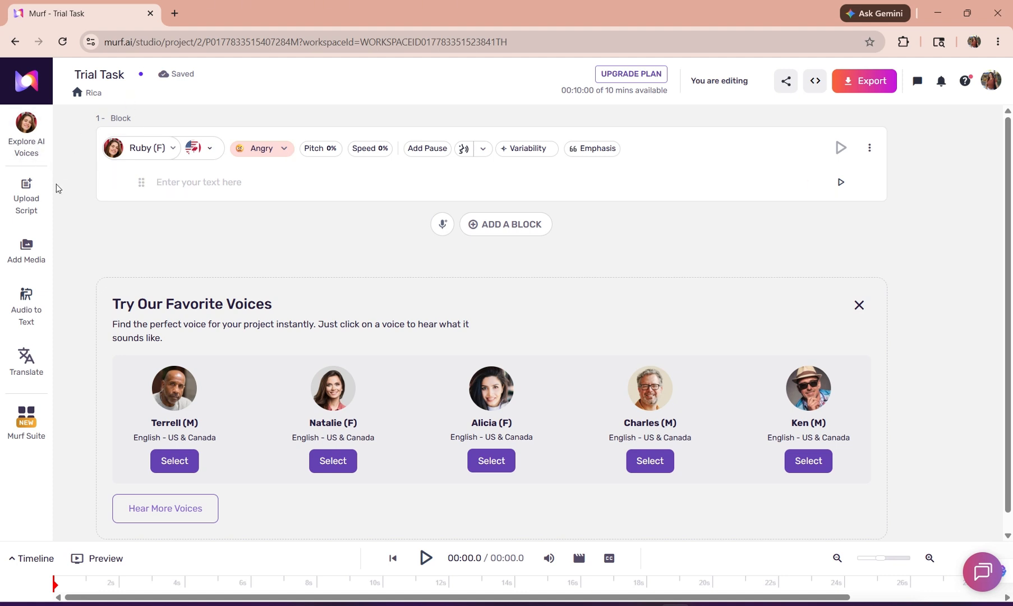
Return to the workspace home and create a new project titled "Trial Task" in the default folder.
click(29, 80)
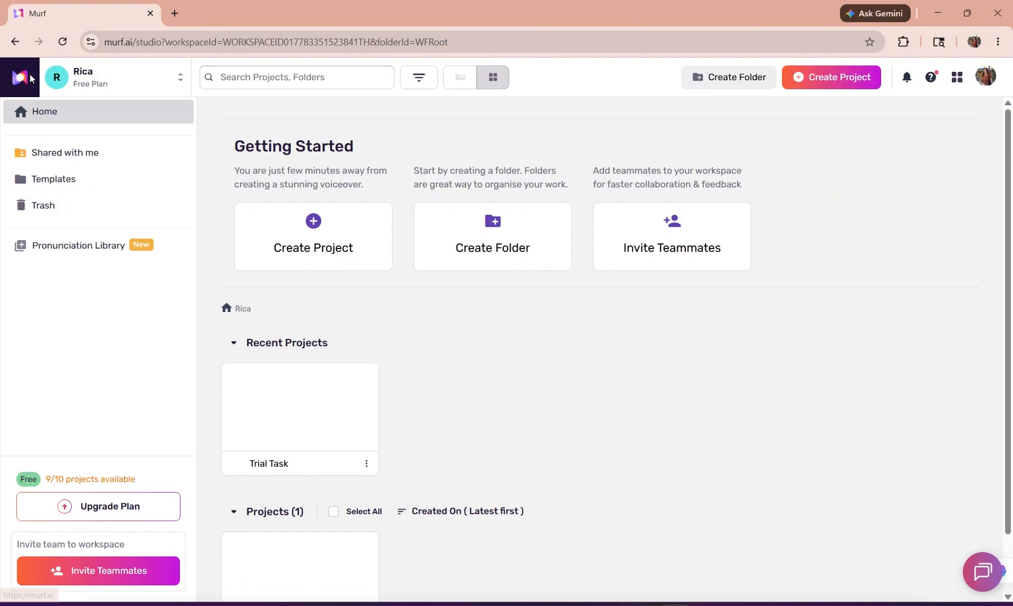
click(813, 81)
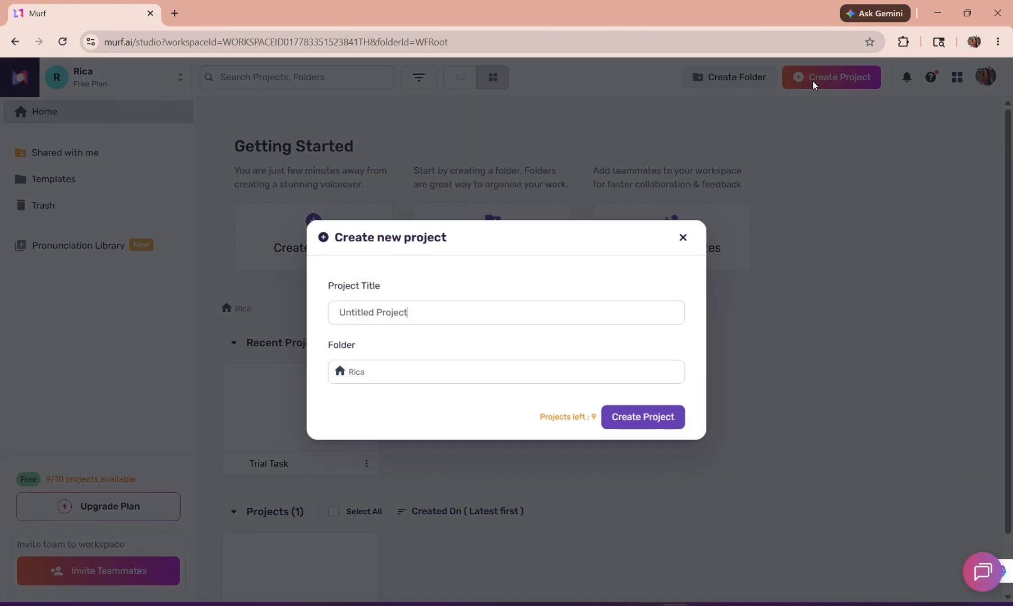
key(ctrl+a)
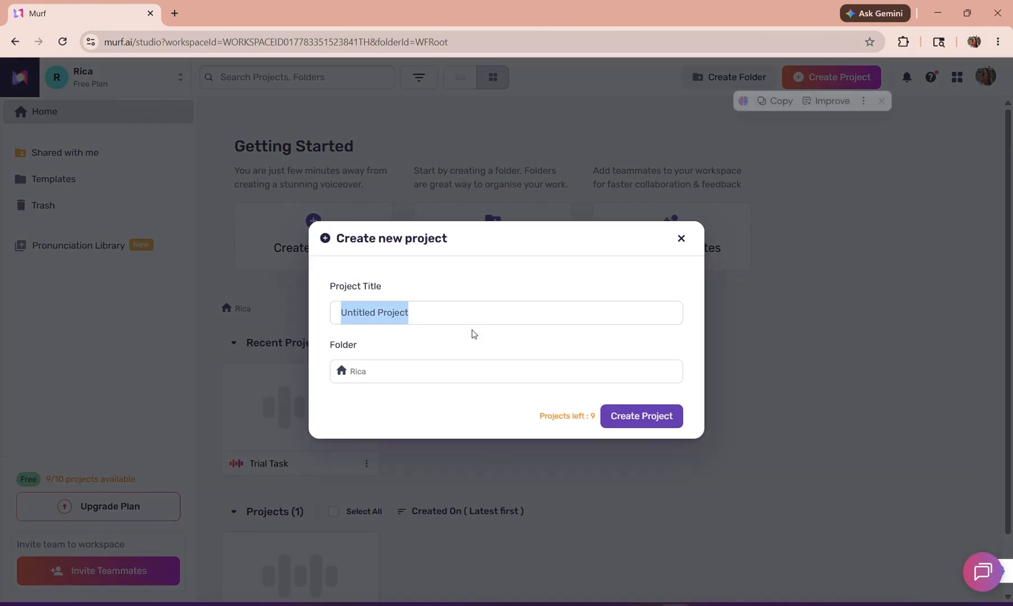
text(Trial Tas)
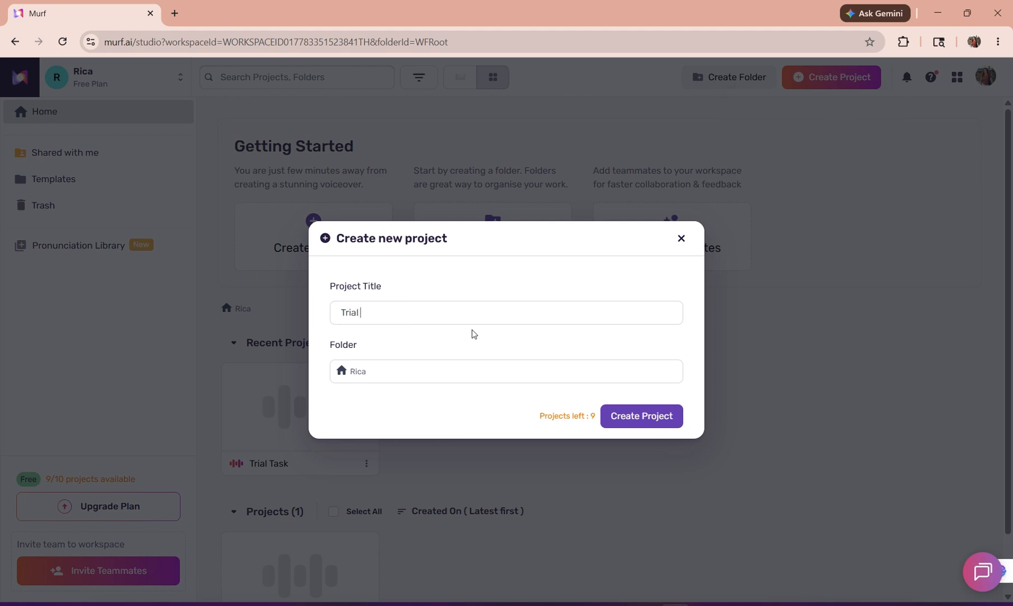
text(k)
click(627, 419)
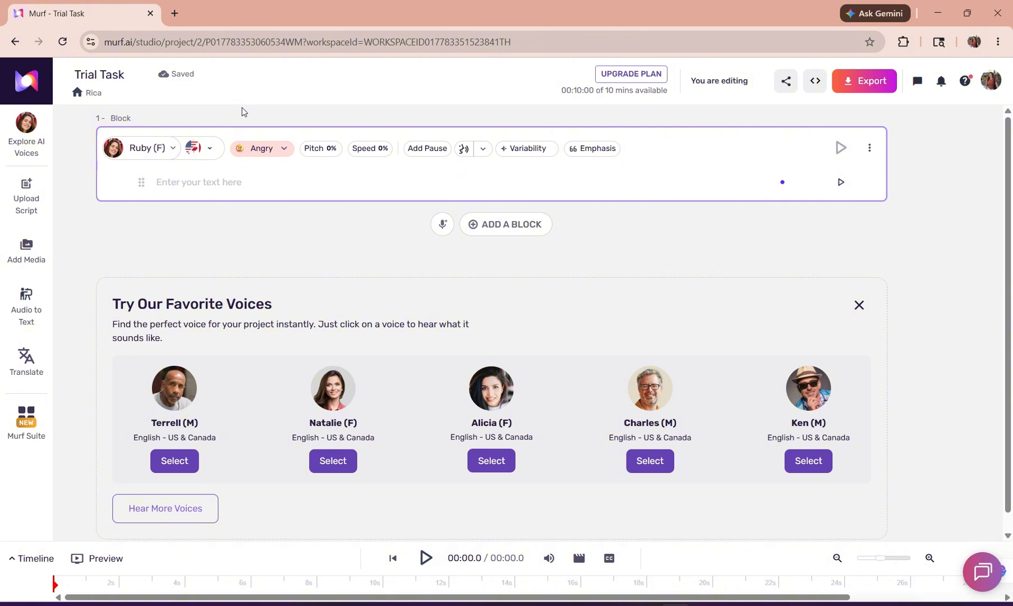
Paste the copied text "HeyGen vs ElevenLabs — Which Makes Better AI Videos?" into the first block and clear it again.
text(HeyGen vs ElevenLabs — Which Makes Better AI Videos?)
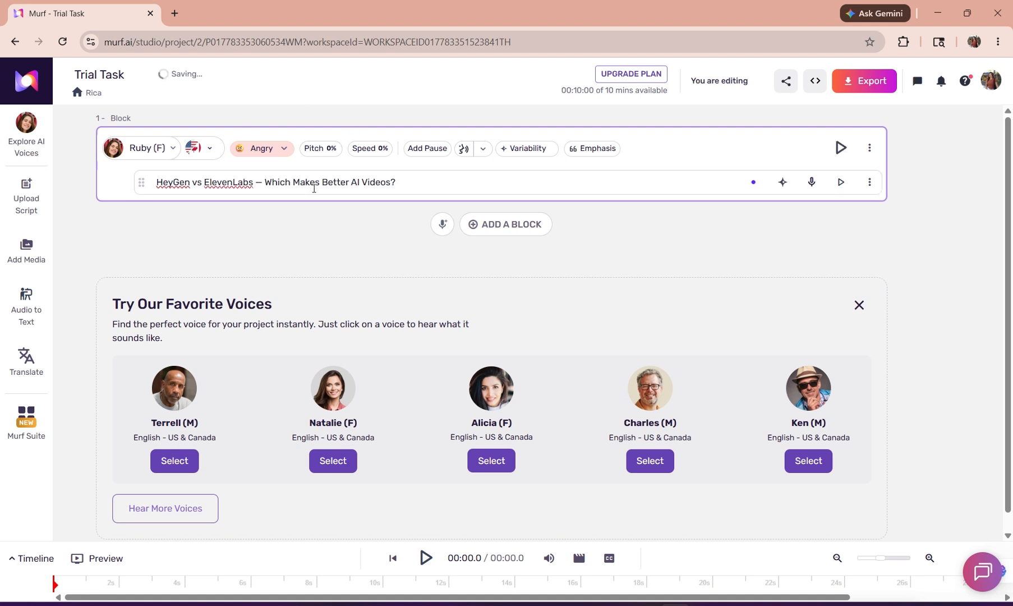
click(636, 177)
key(ctrl+a)
key(super+c)
key(BackSpace)
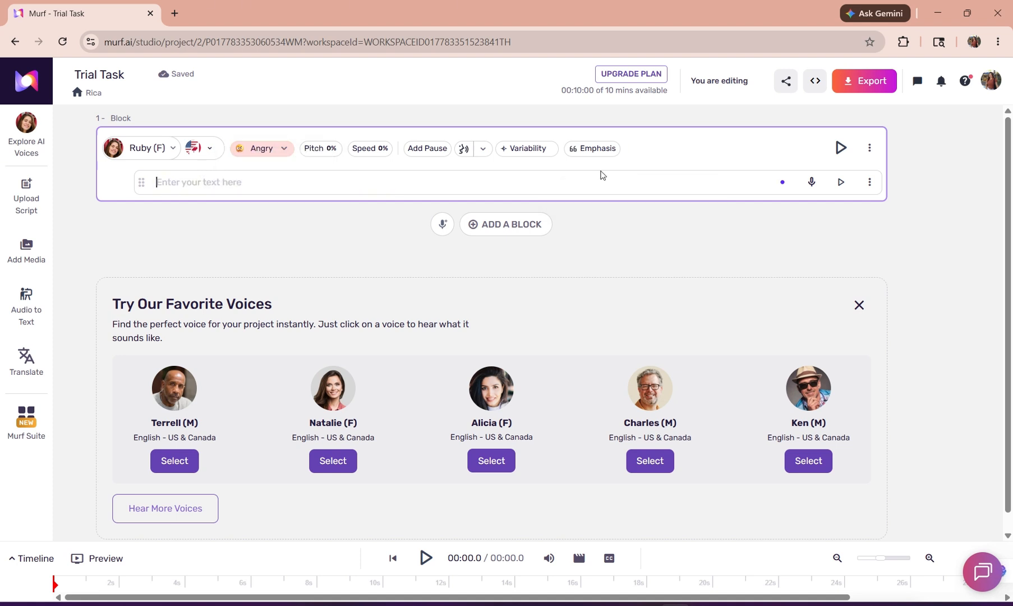
Insert the HeyGen vs ElevenLabs entry from the clipboard history into the first block, and delete the inserted text.
key(super+v)
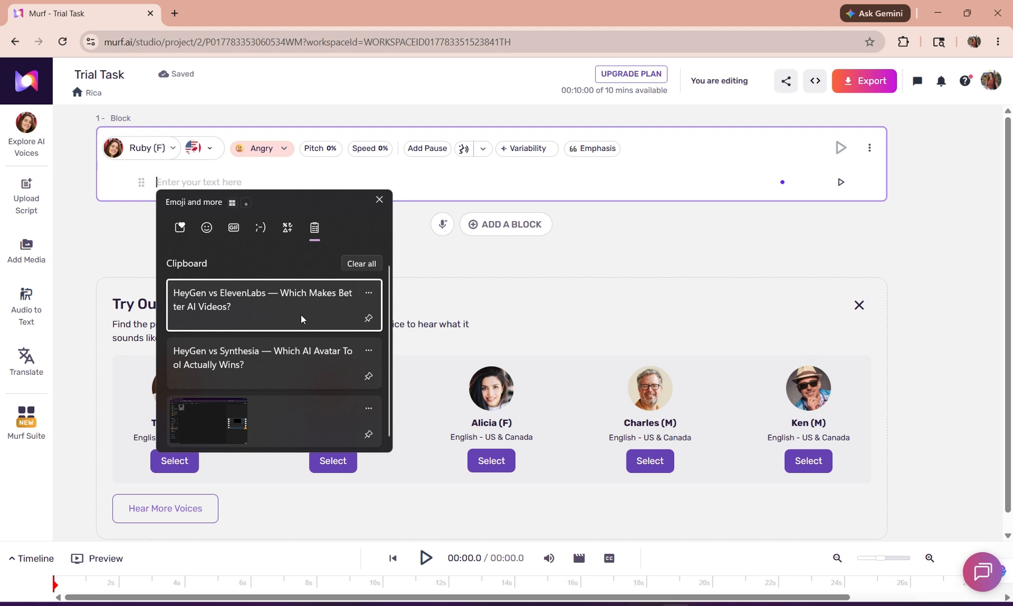
click(283, 306)
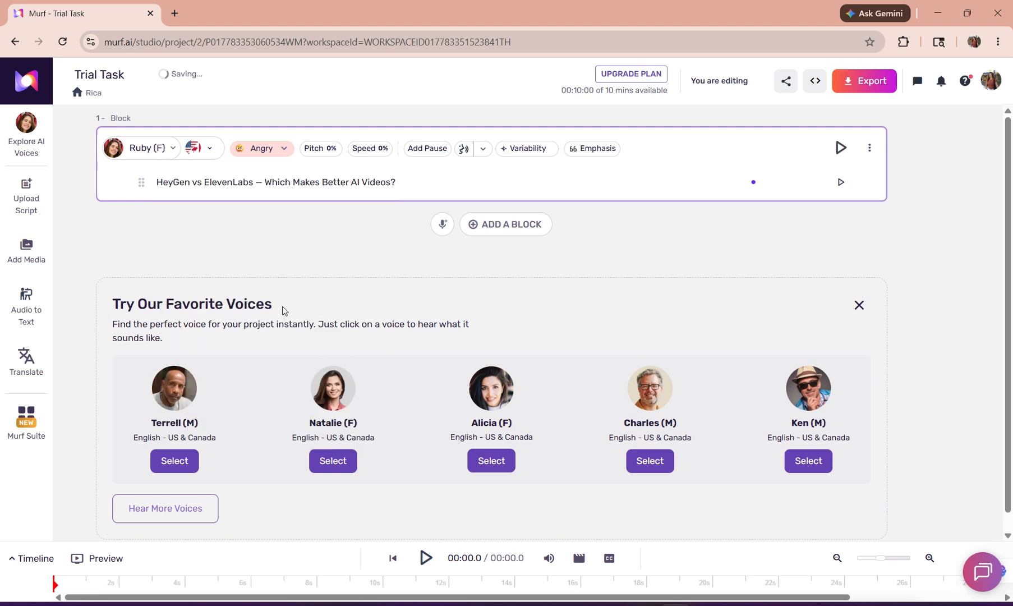
click(396, 182)
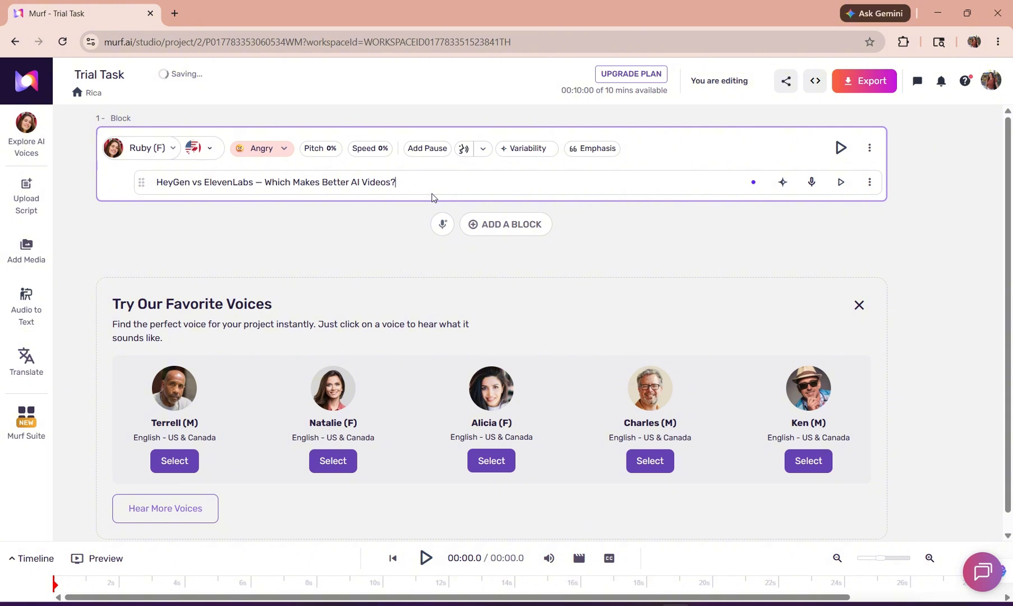
key(ctrl+a)
key(ctrl+c)
key(BackSpace)
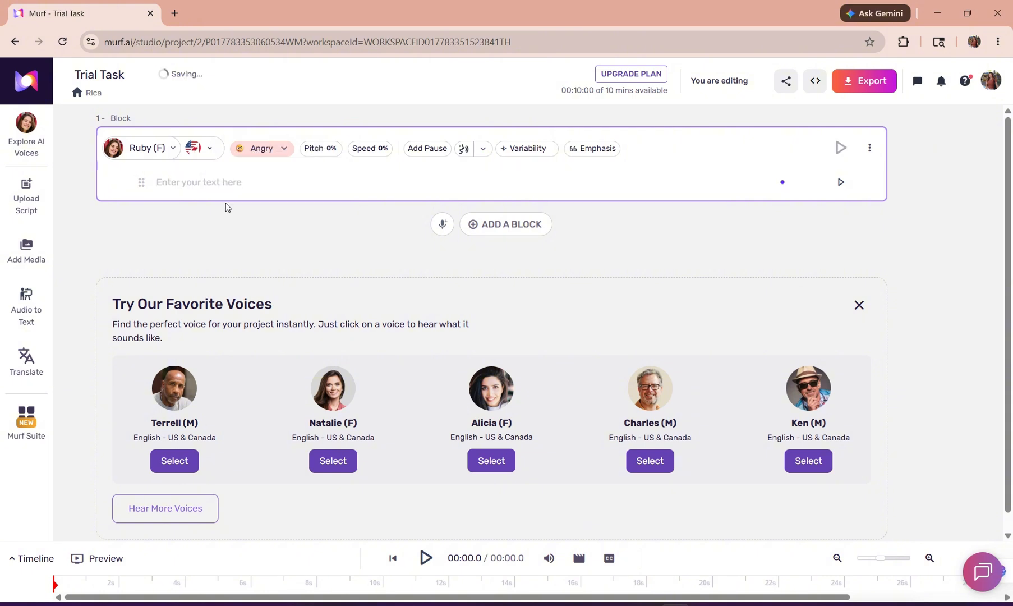
View the script import dialog and its file chooser, leaving both without importing a file.
click(30, 198)
click(487, 364)
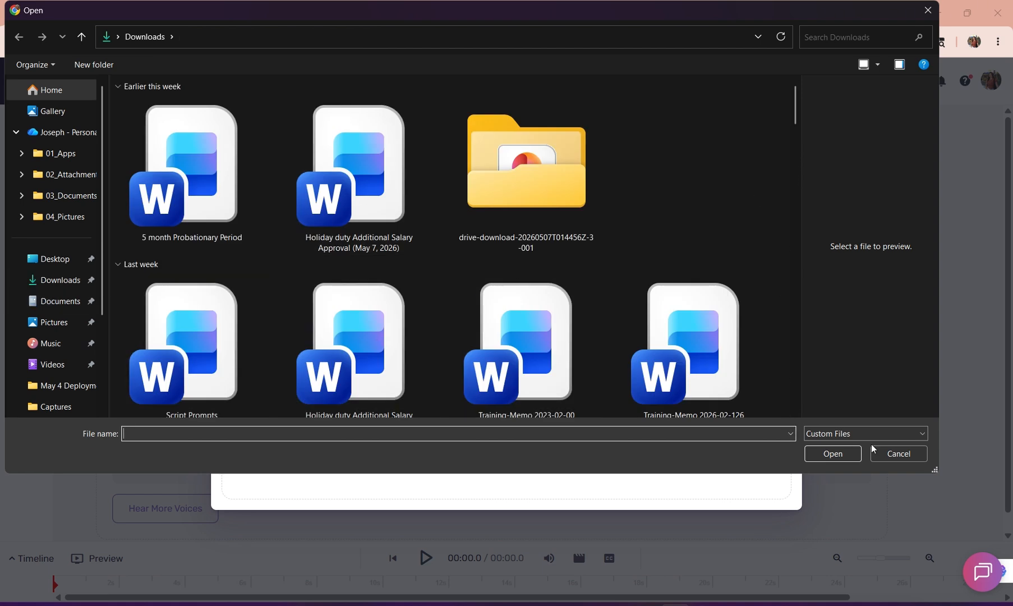
click(903, 453)
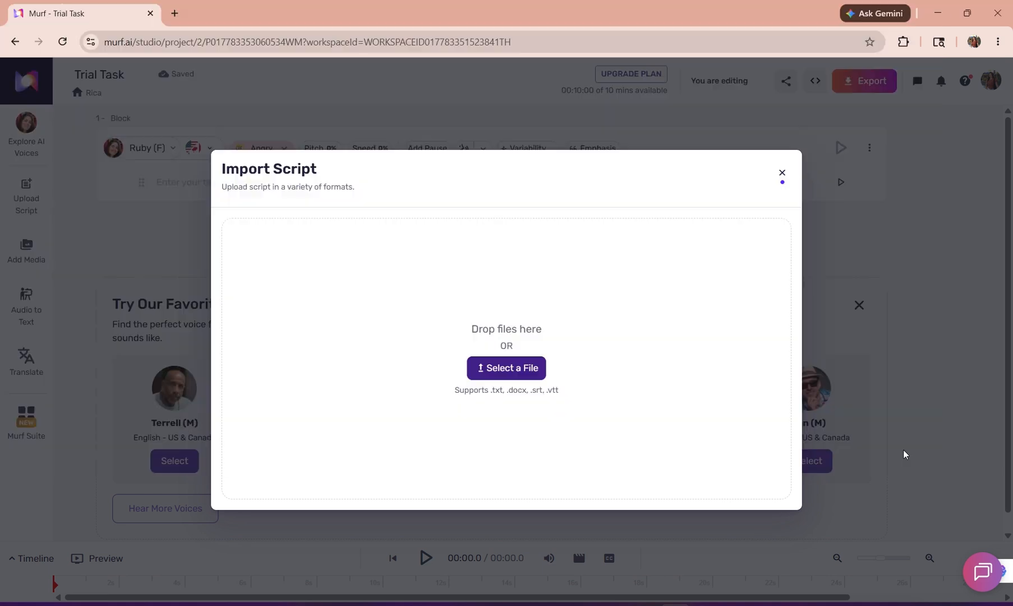
click(781, 173)
Paste "HeyGen vs ElevenLabs — Which Makes Better AI Videos?" into the first block and expand "vs" to "versus".
click(467, 176)
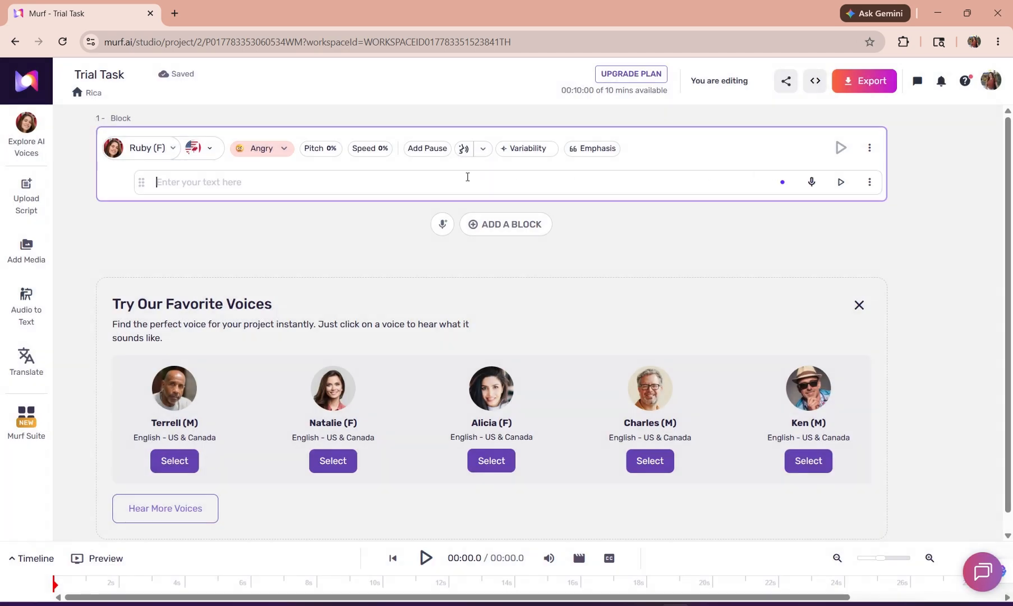
key(ctrl+v)
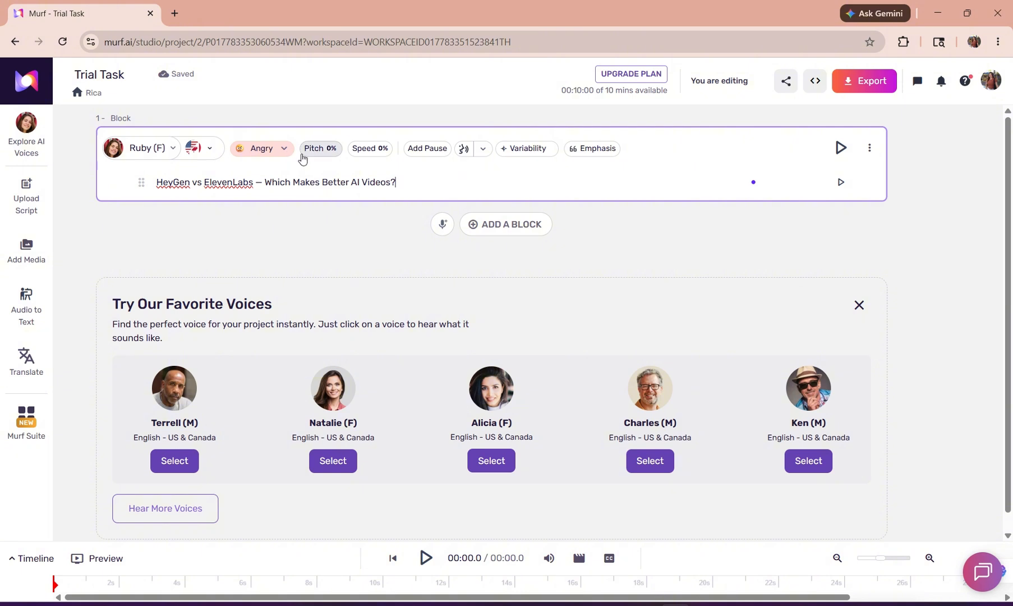
click(199, 183)
text(er)
key(Right)
key(Right)
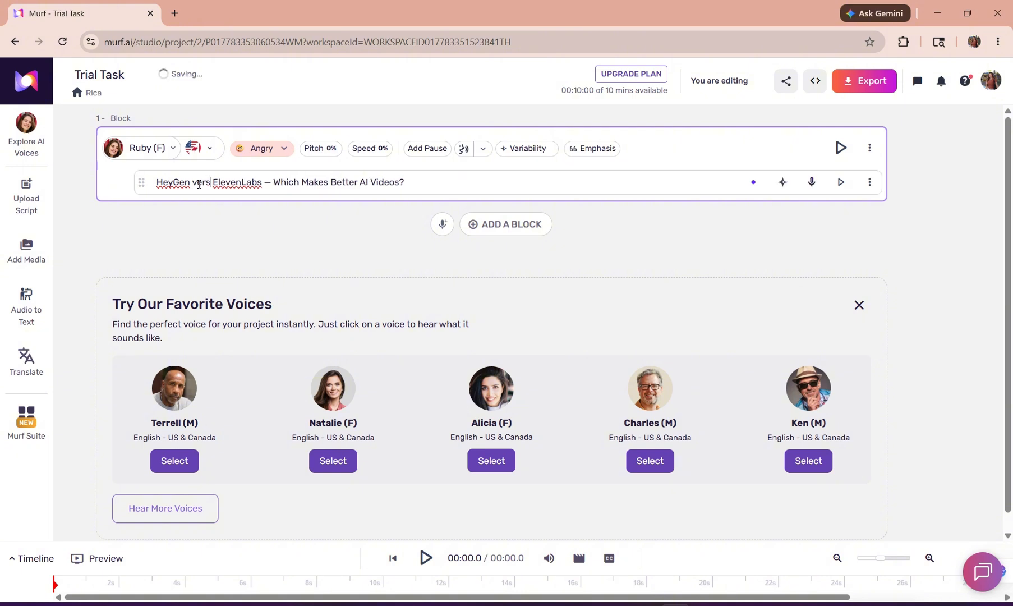
key(Left)
text(us)
key(Right)
key(Right)
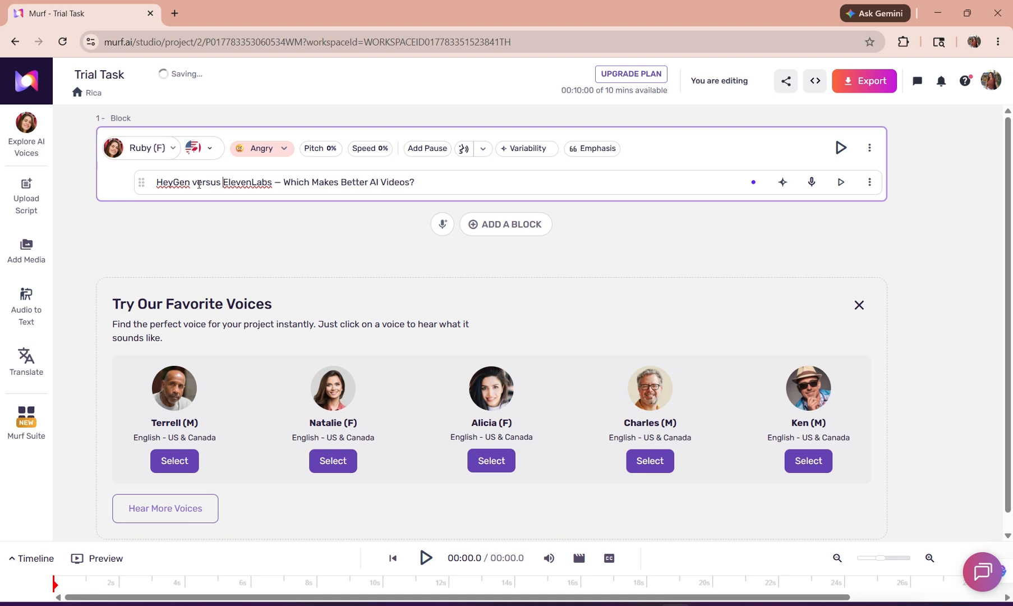
Replace the dash after "ElevenLabs" in the script line with a period.
key(Right)
key(Right)
key(Right)
key(Right)
key(Right)
key(Right)
key(Right)
key(Right)
key(Right)
key(Right)
key(Right)
key(BackSpace)
key(BackSpace)
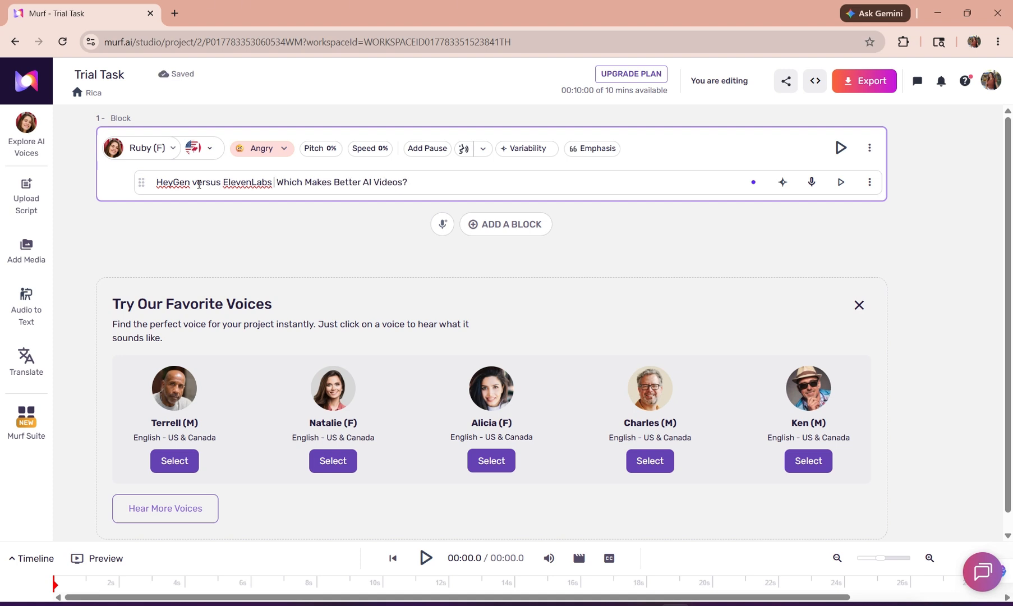
text(.)
Examine the voice library with its language and gender filter options, leaving the block's voice as it is.
click(175, 149)
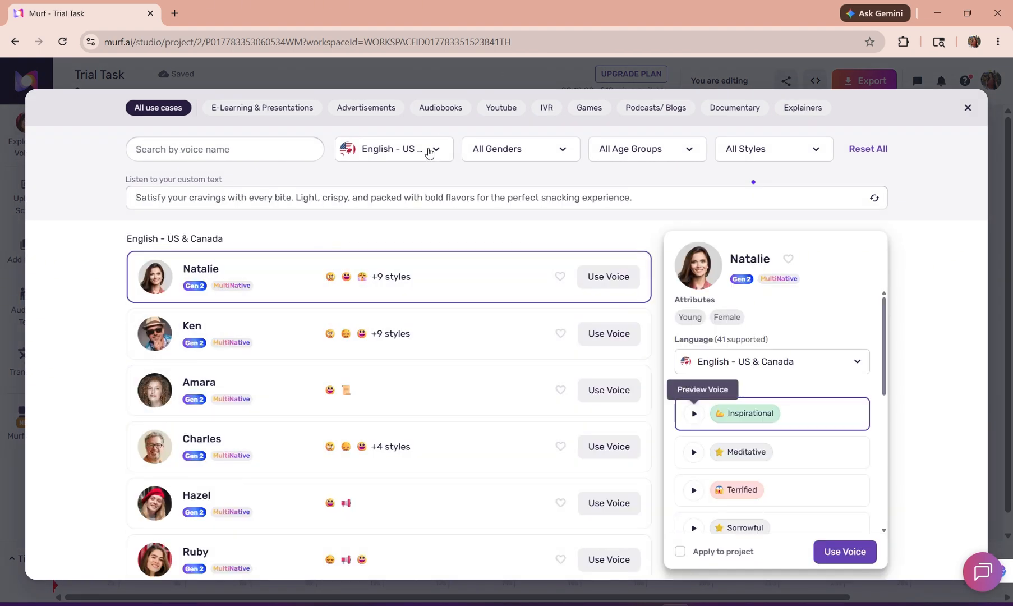
click(428, 157)
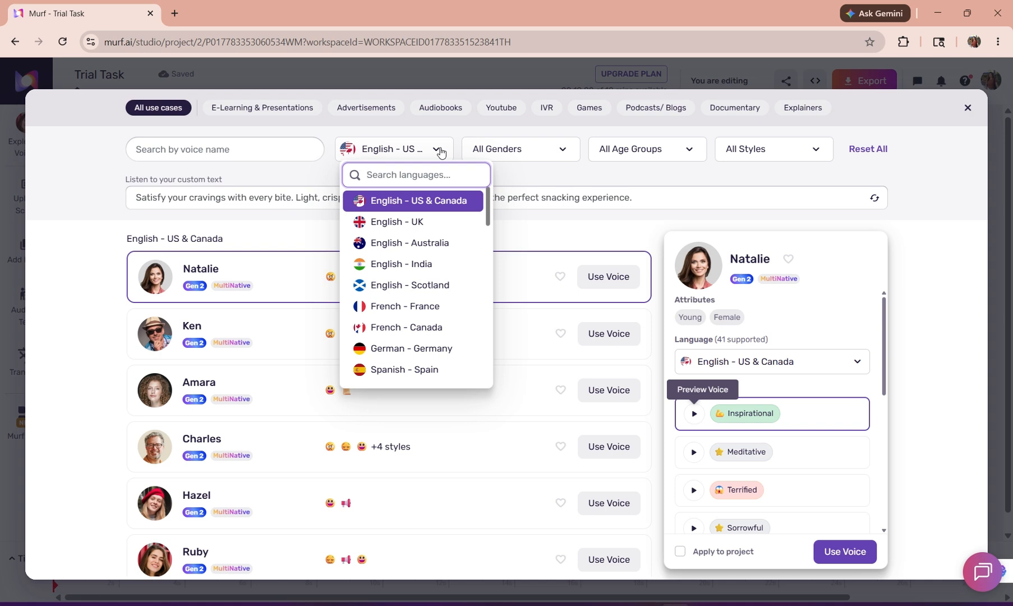
click(599, 169)
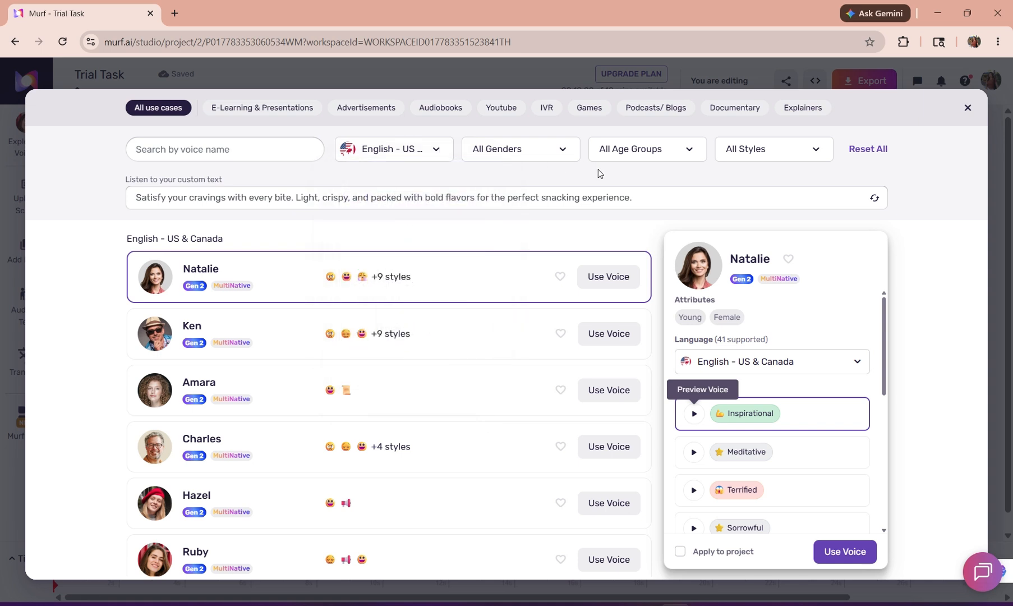
click(568, 151)
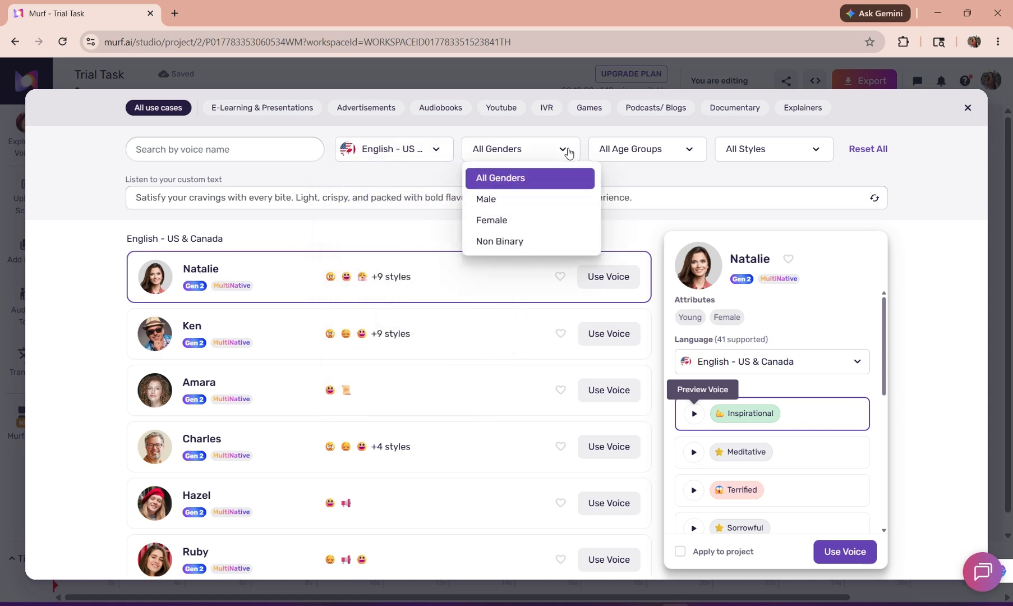
click(968, 108)
Set the first block's voice style to Conversational.
click(277, 150)
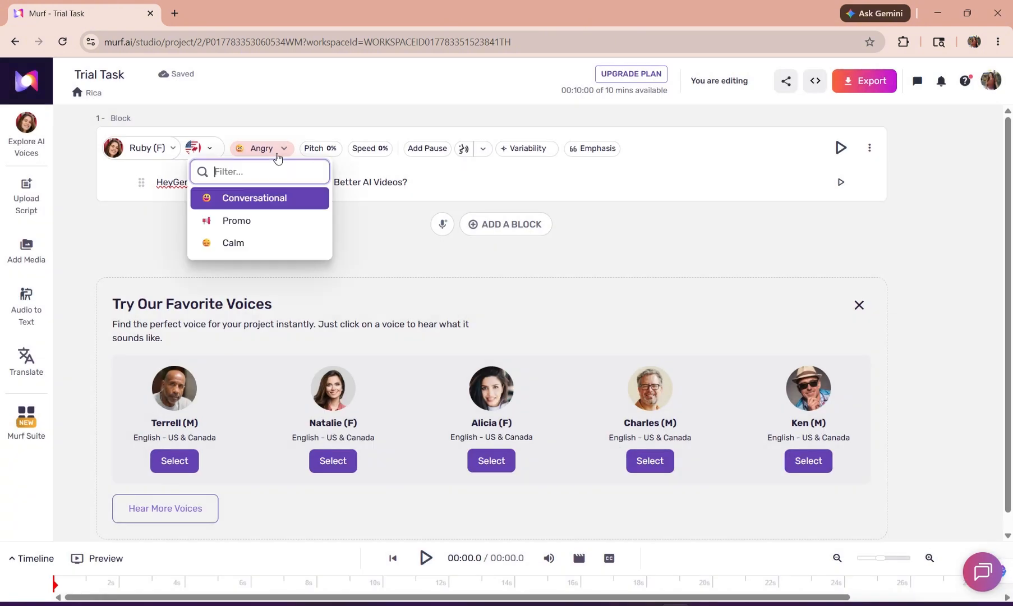
click(253, 201)
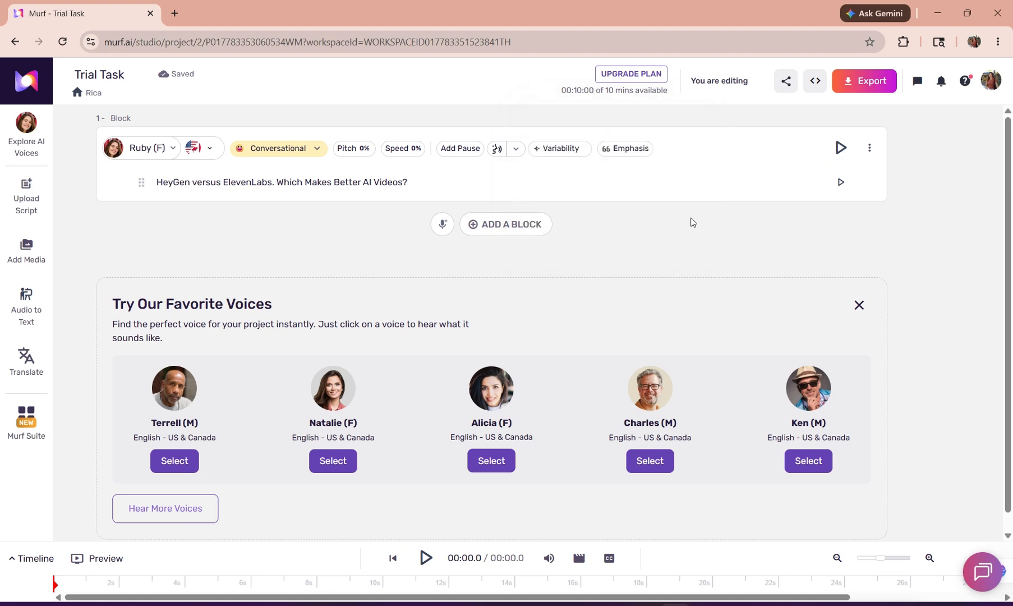
View the voice library again without choosing a voice, and generate the script line's voiceover.
click(169, 149)
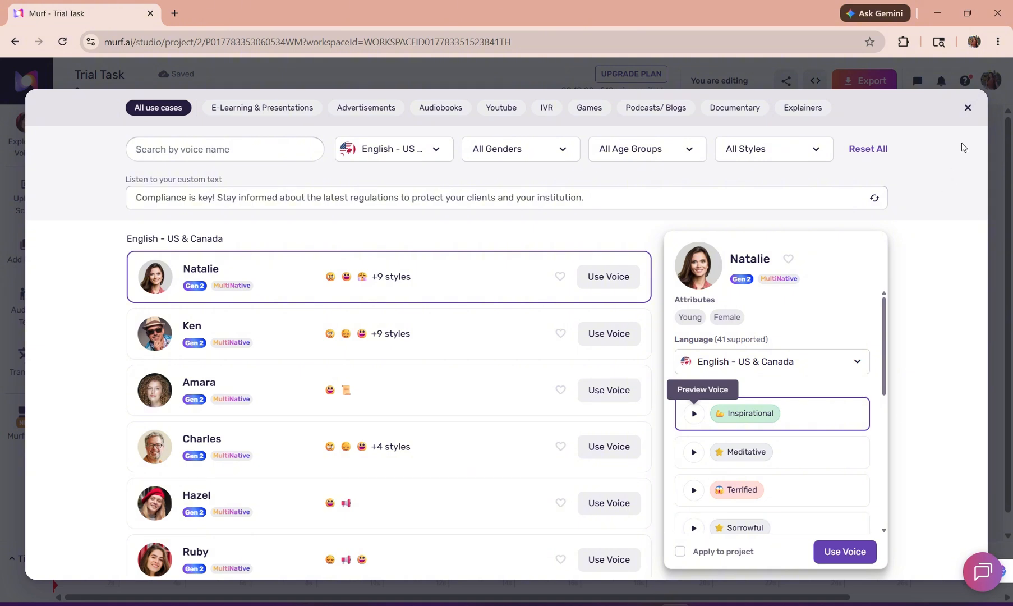
click(968, 108)
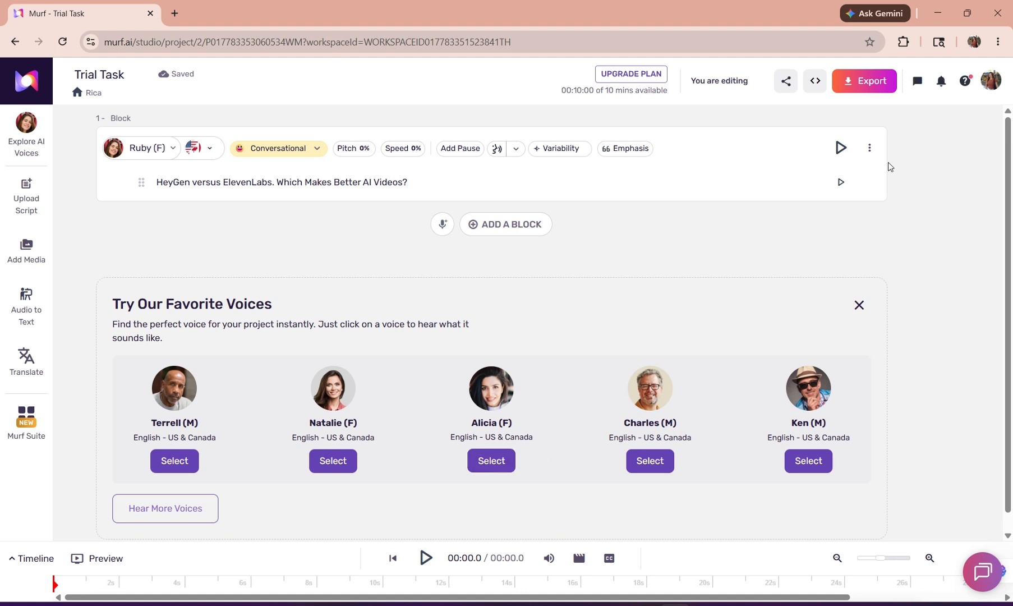
click(836, 184)
View the word-level emphasis editor and the preset pause lengths without applying either.
click(625, 148)
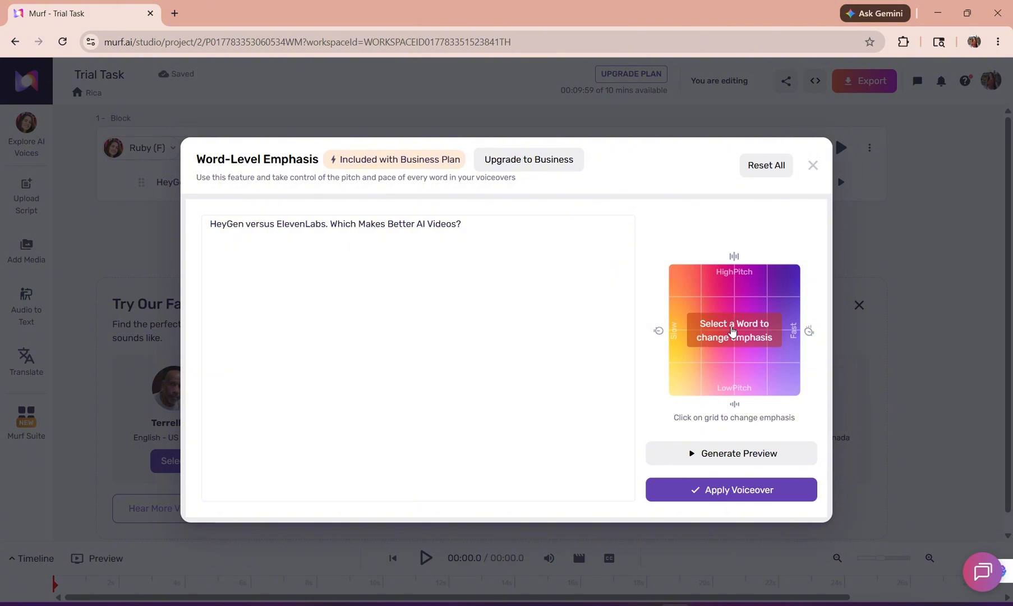
click(813, 167)
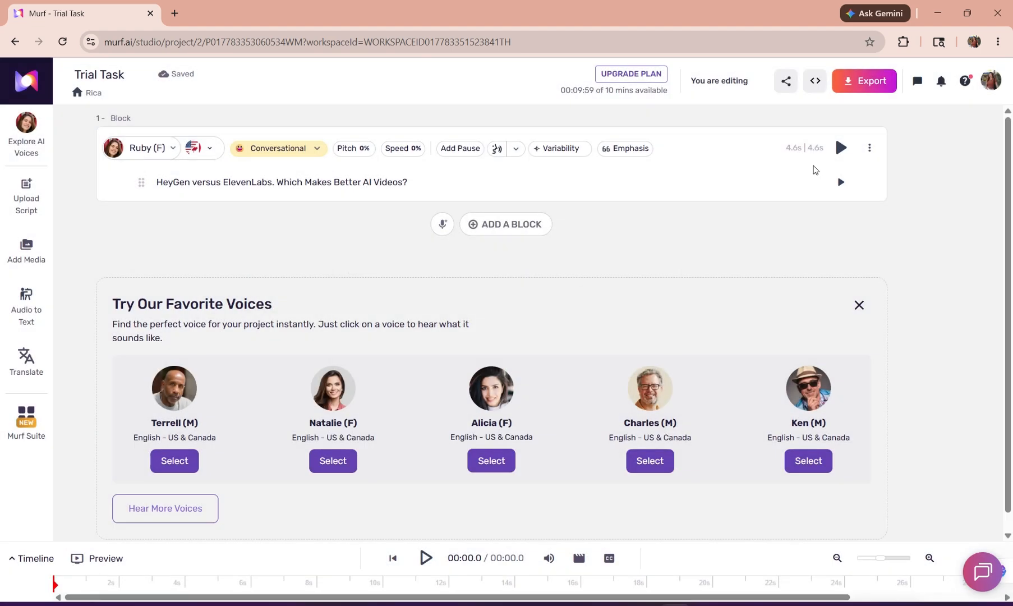
click(461, 150)
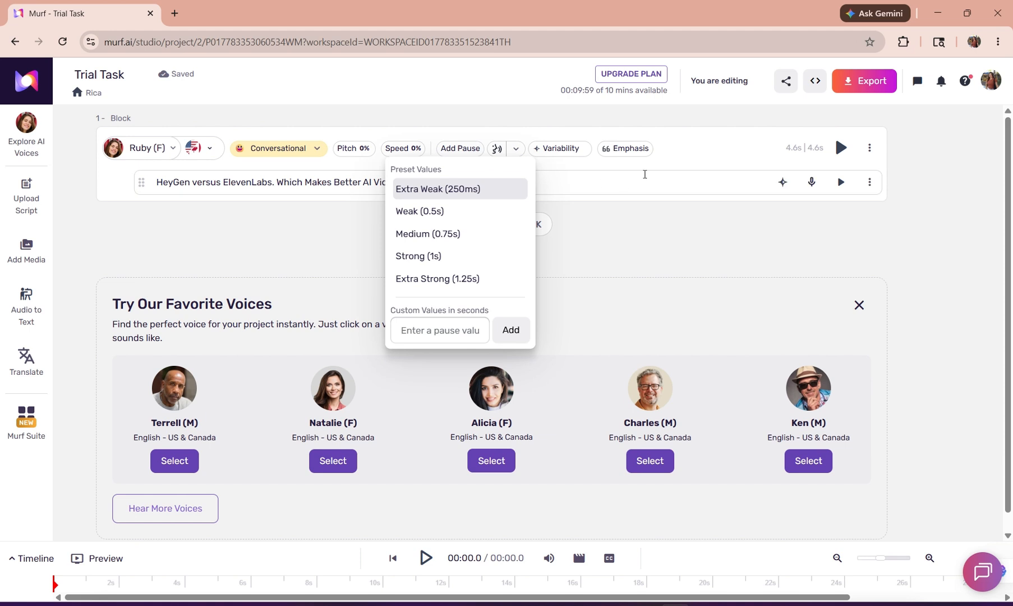
click(645, 174)
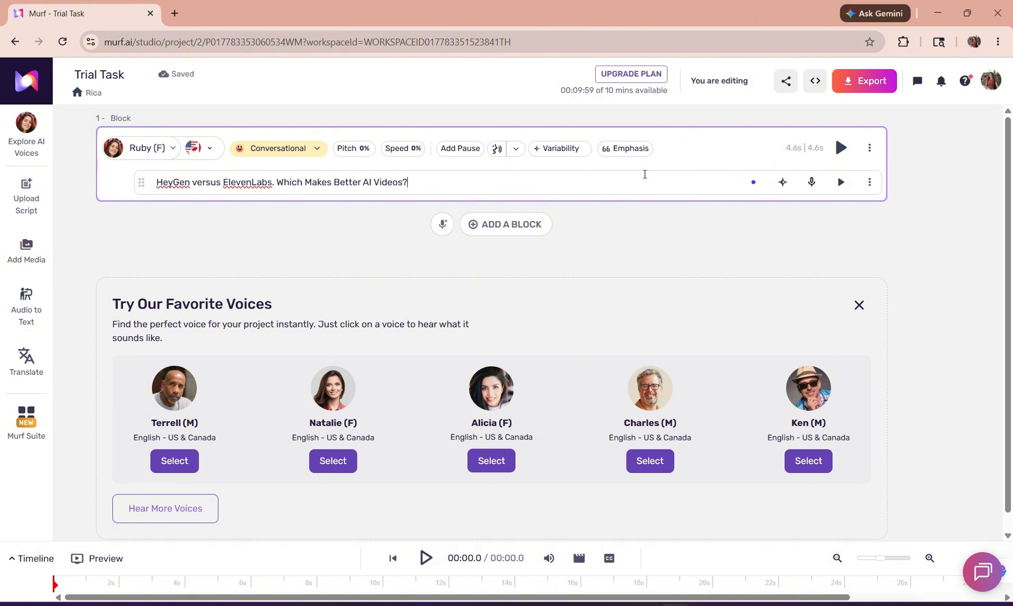
Insert a Medium (0.75s) pause in the script line between "ElevenLabs." and "Which".
click(456, 149)
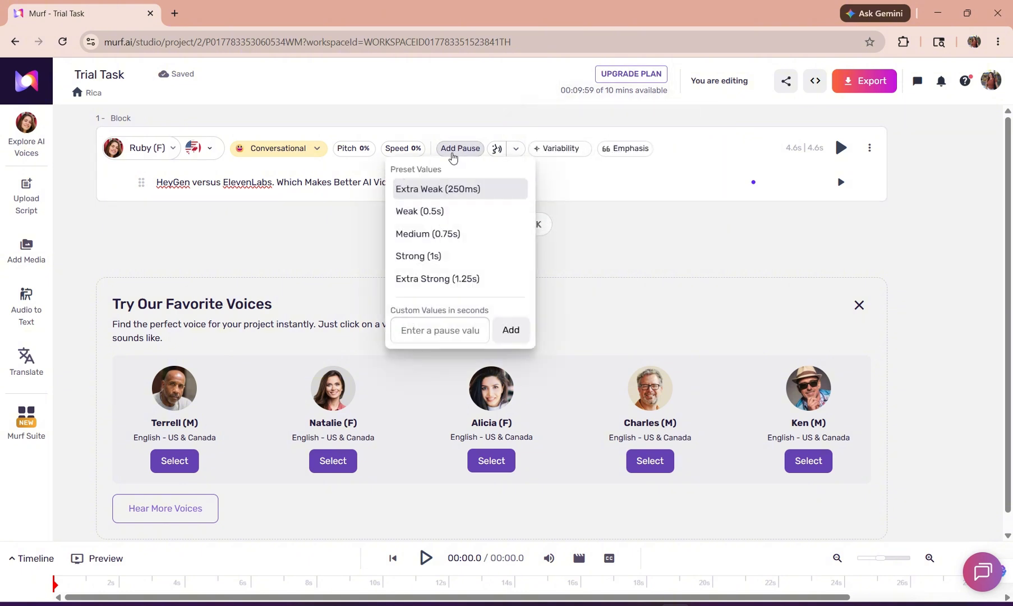
click(279, 182)
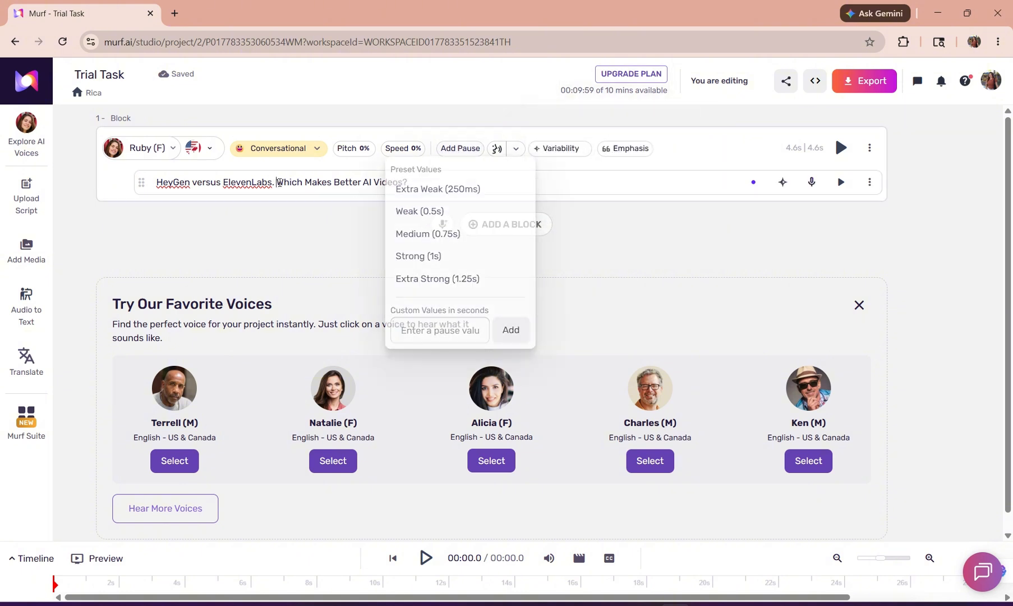
click(459, 148)
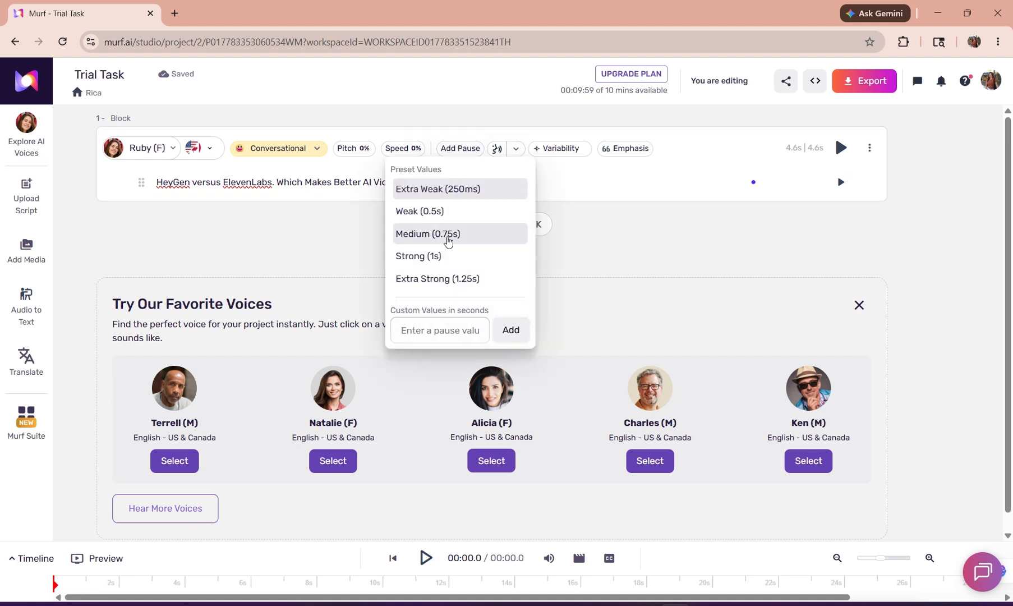
click(448, 234)
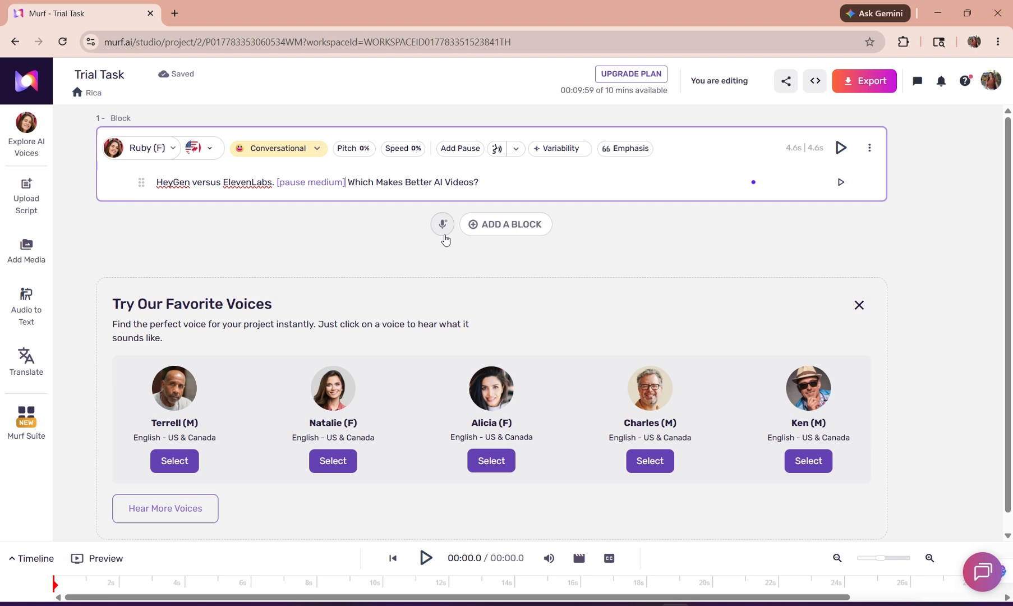
View the block's speed adjustment range without changing the speed.
click(405, 151)
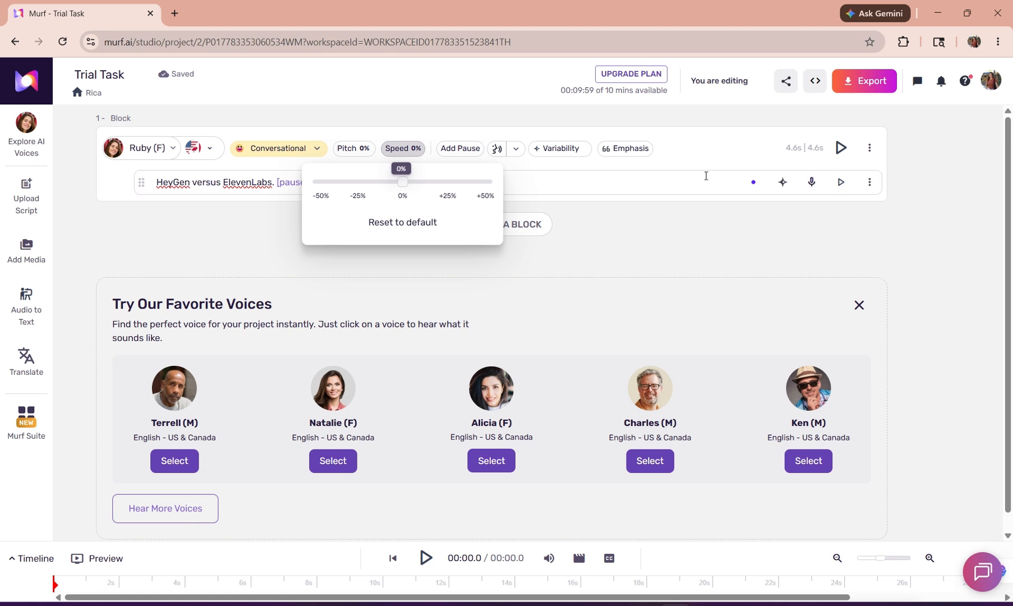
click(701, 179)
click(659, 188)
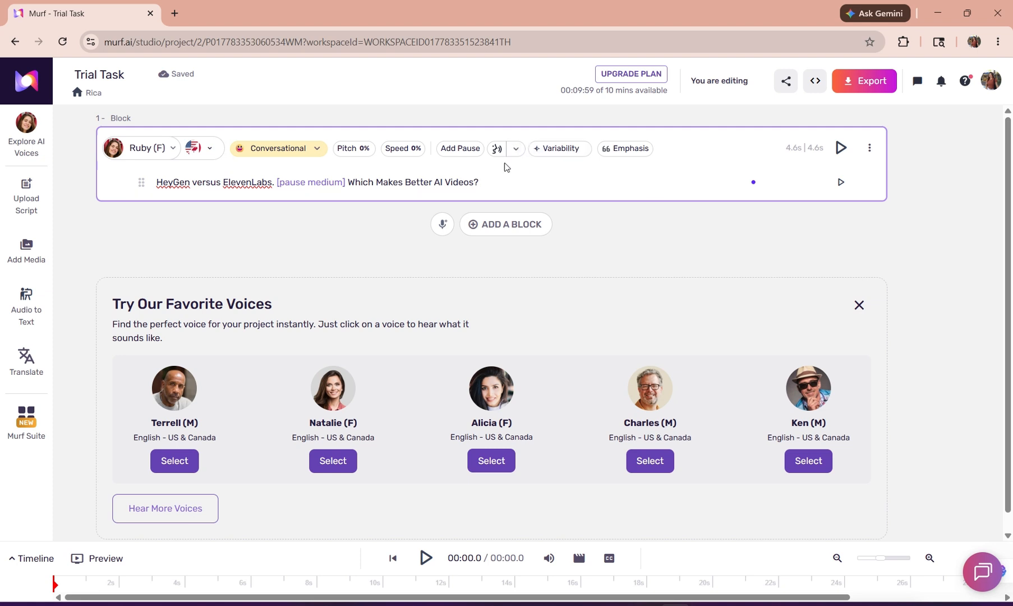
drag(486, 183, 408, 183)
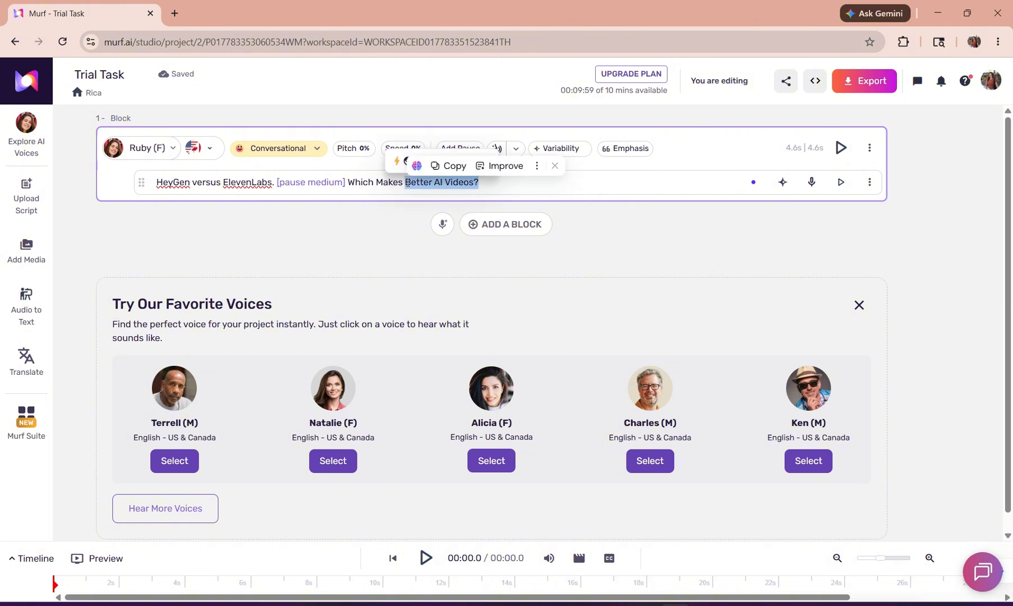
right_click(454, 182)
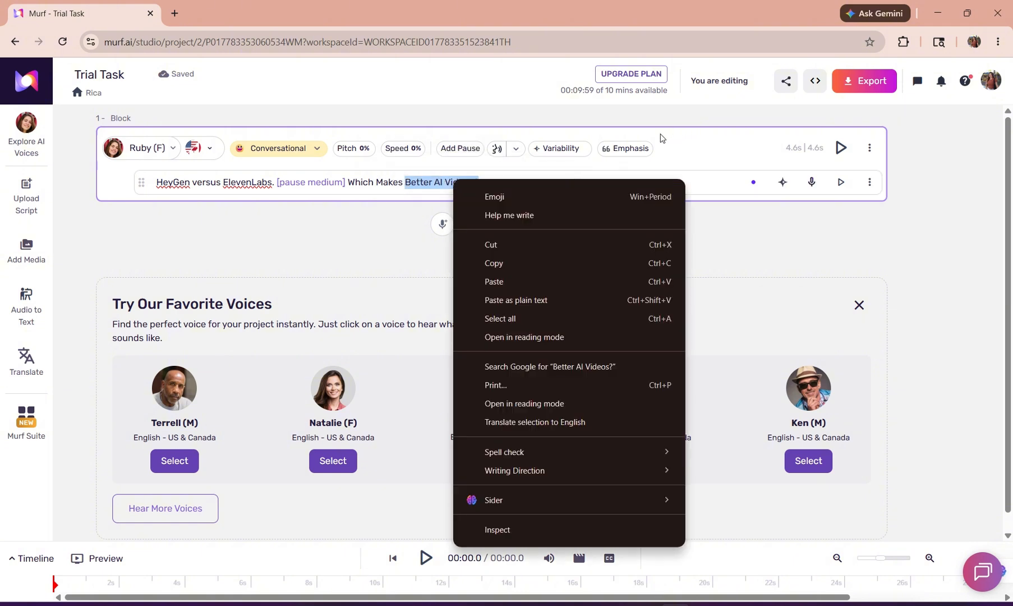
click(699, 144)
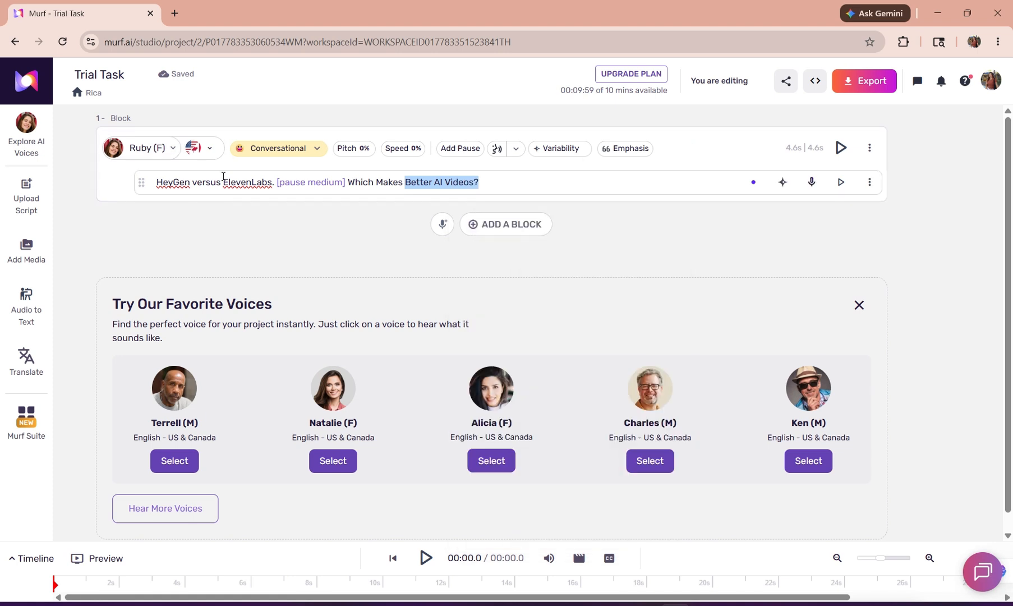
Examine the pronunciation and locale options for "HeyGen" and the list of saved custom pronunciations, without applying a change.
click(190, 182)
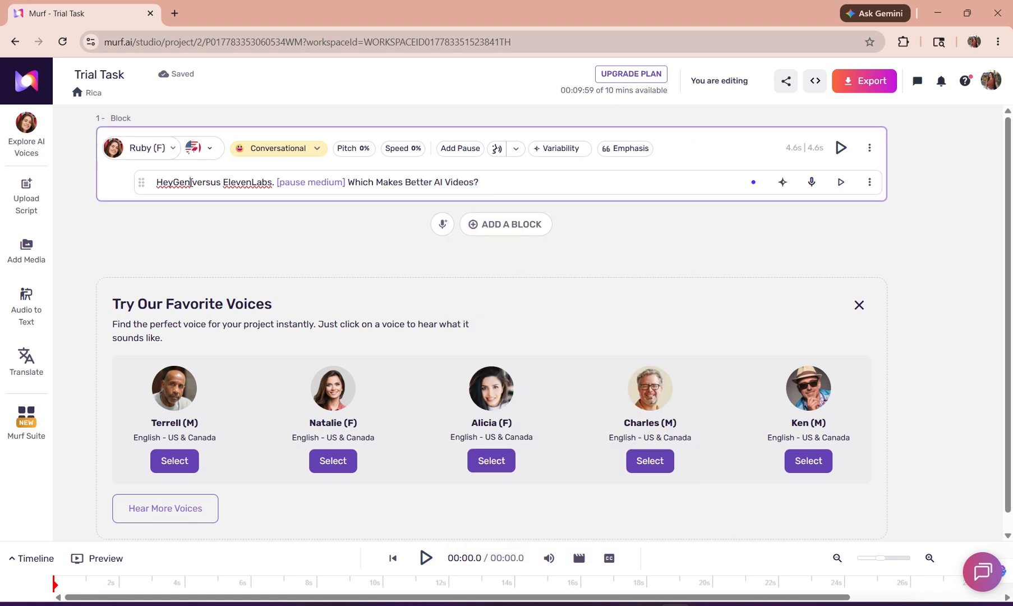
drag(191, 183, 156, 187)
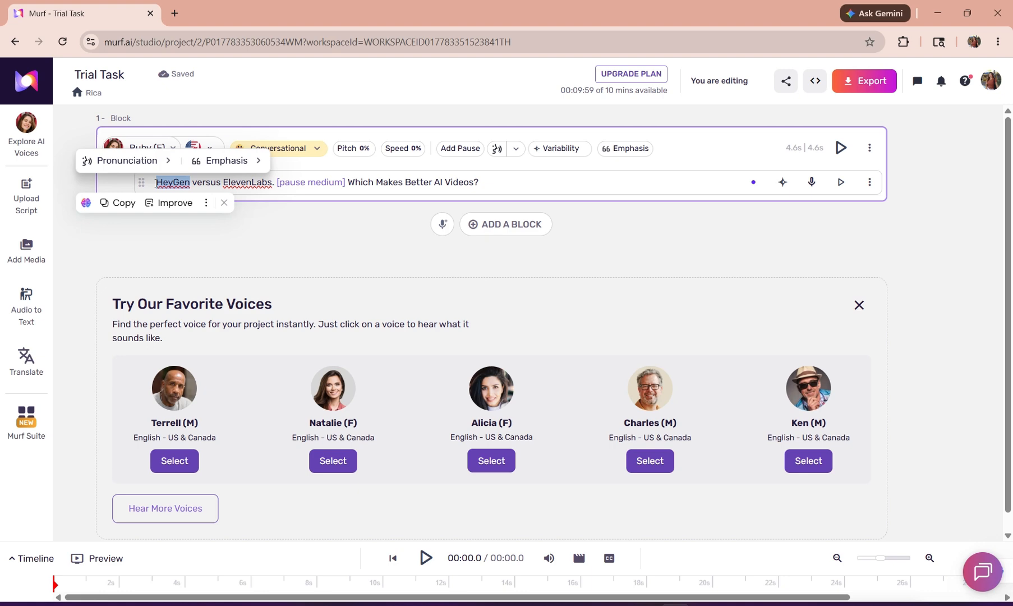
click(147, 163)
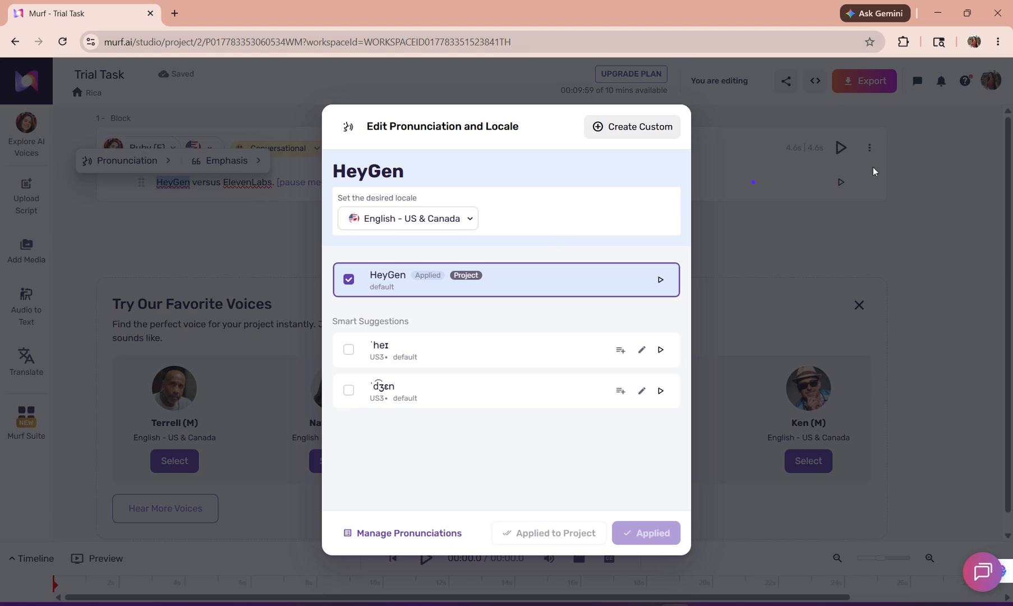
click(908, 177)
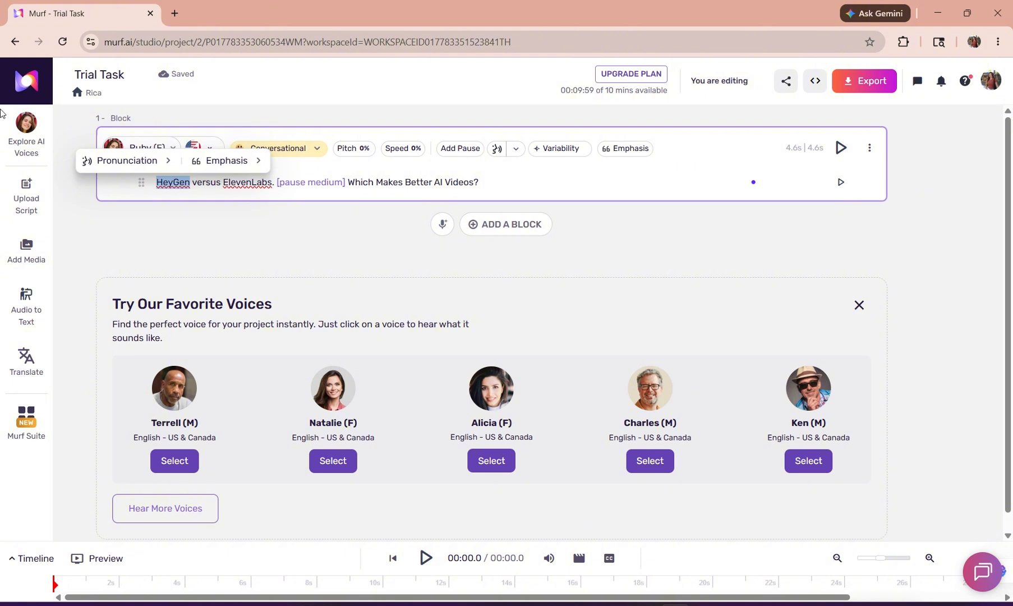
click(143, 163)
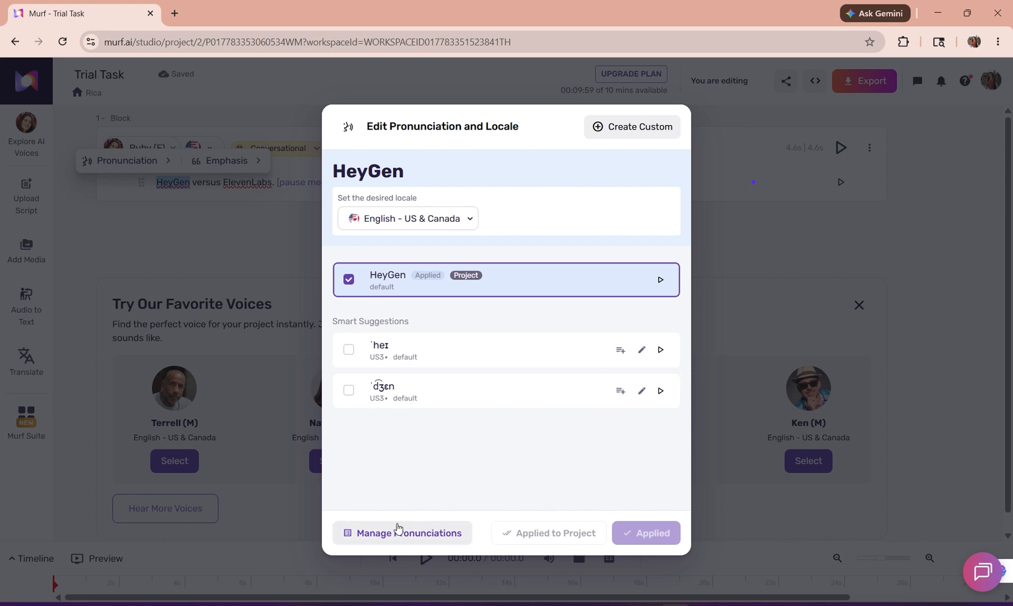
click(398, 531)
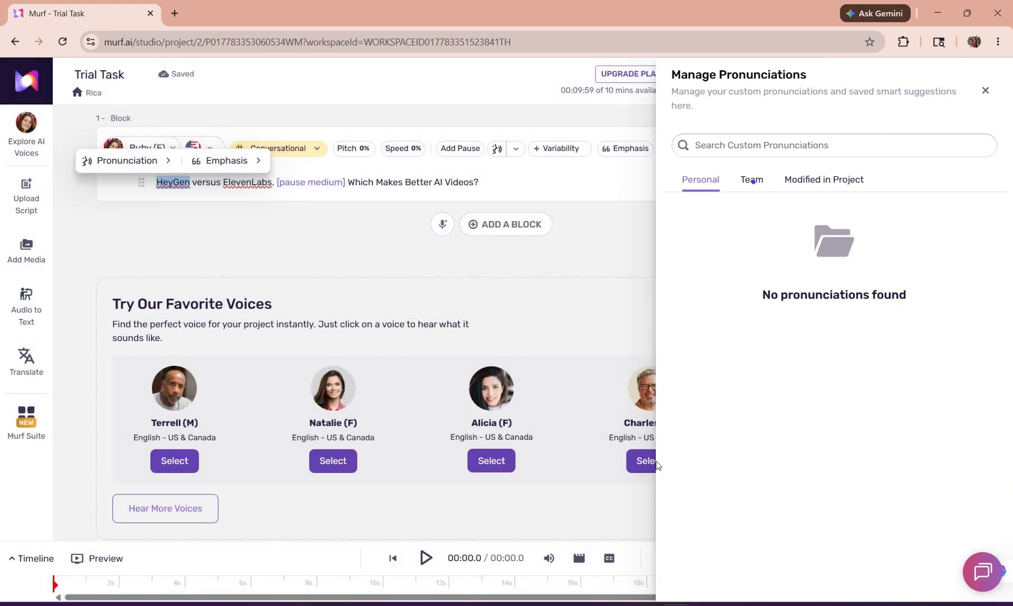
click(985, 90)
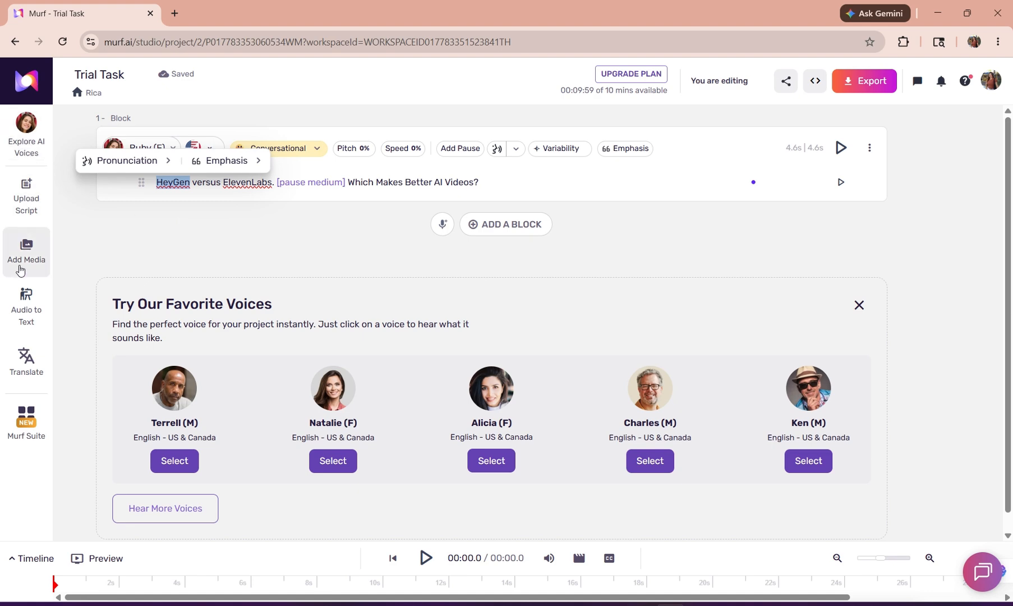
View the overview of all Murf products and integrations, including Voice Cloning.
click(28, 418)
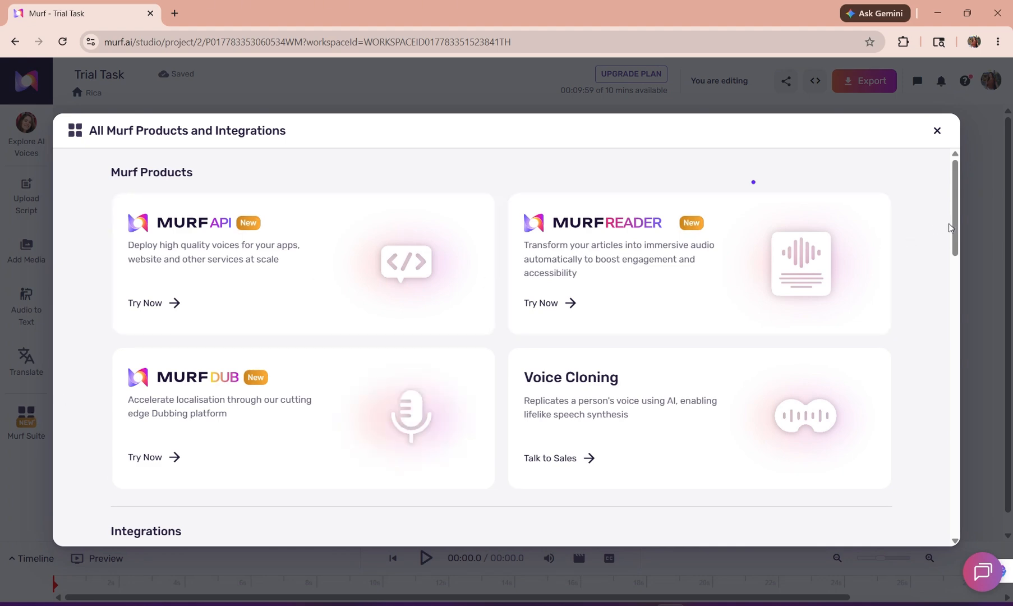
mouse_move(955, 230)
mouse_down()
mouse_move(954, 536)
mouse_move(967, 219)
mouse_up()
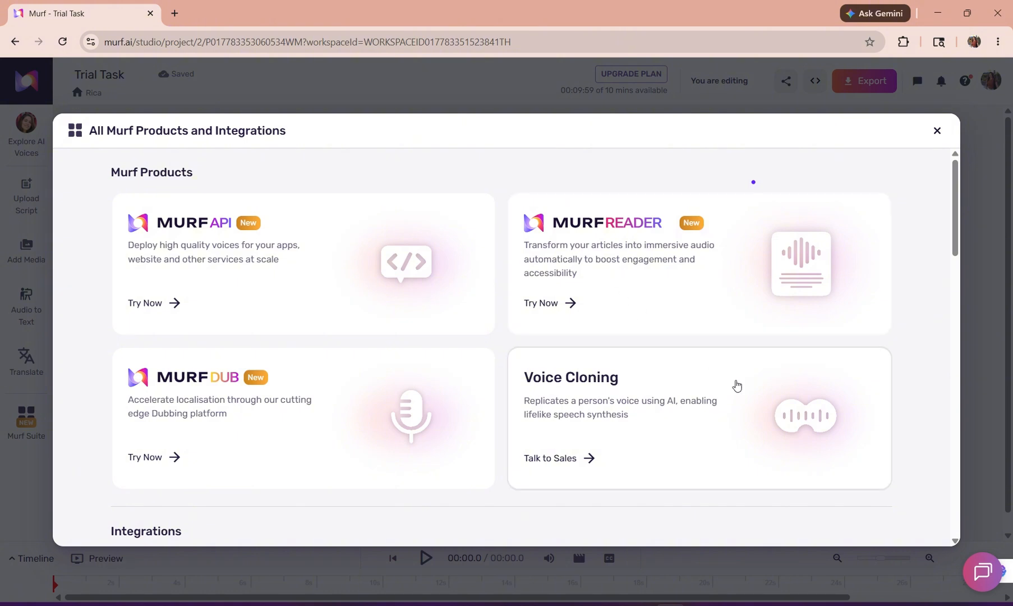
click(979, 174)
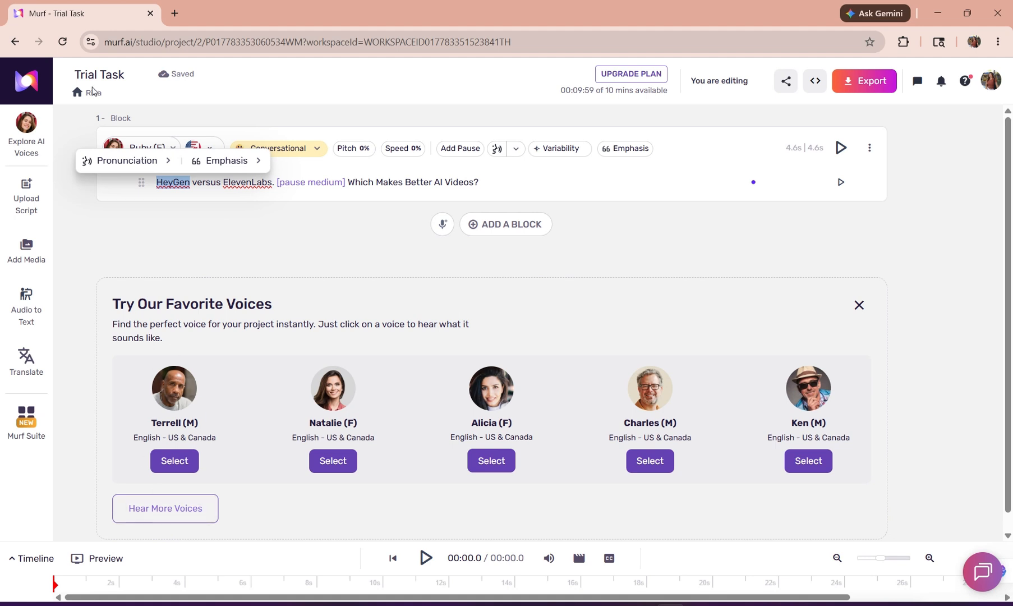
Return to the workspace home, reopen the first recent Trial Task project and dismiss its favorite voices suggestions.
click(28, 88)
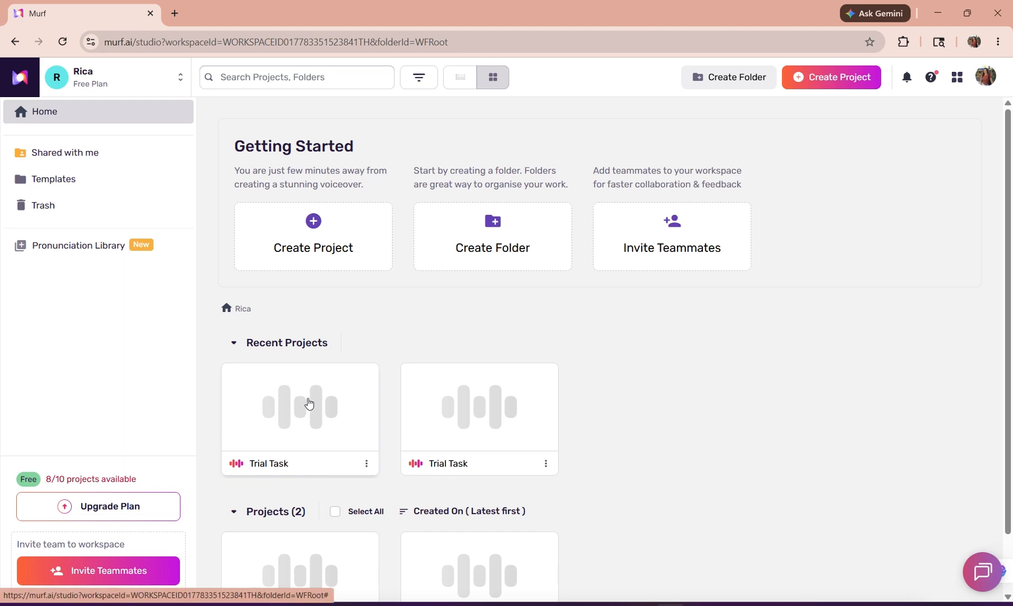
click(288, 429)
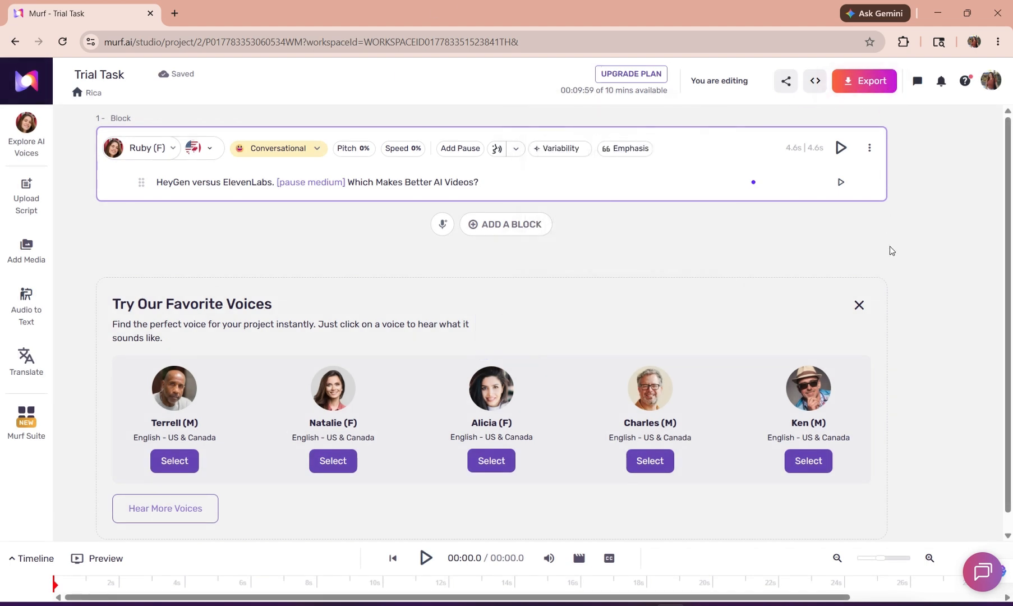
click(858, 306)
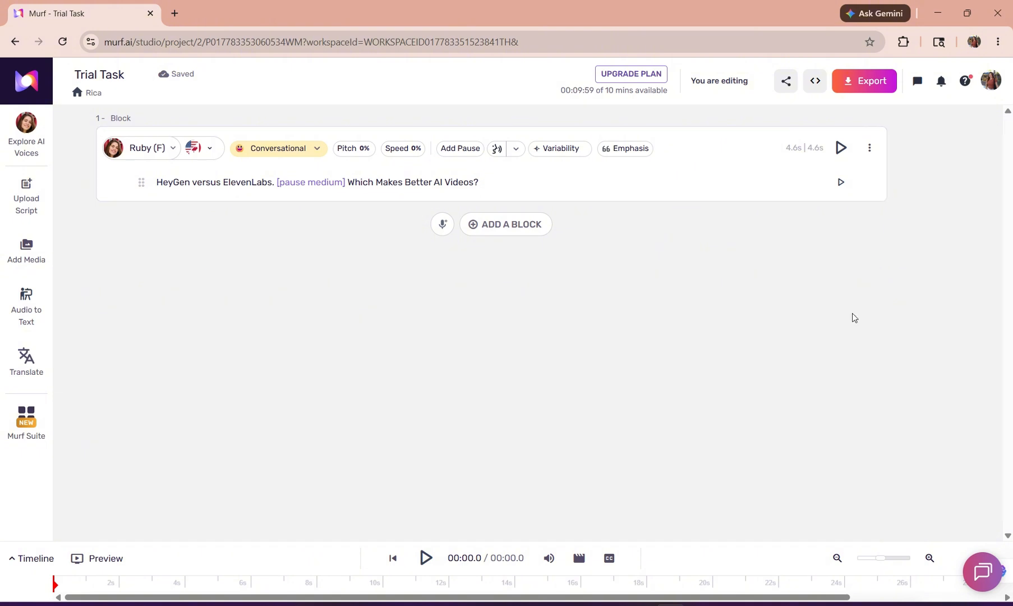
View the upload options for a recorded voiceover without choosing a file.
click(442, 224)
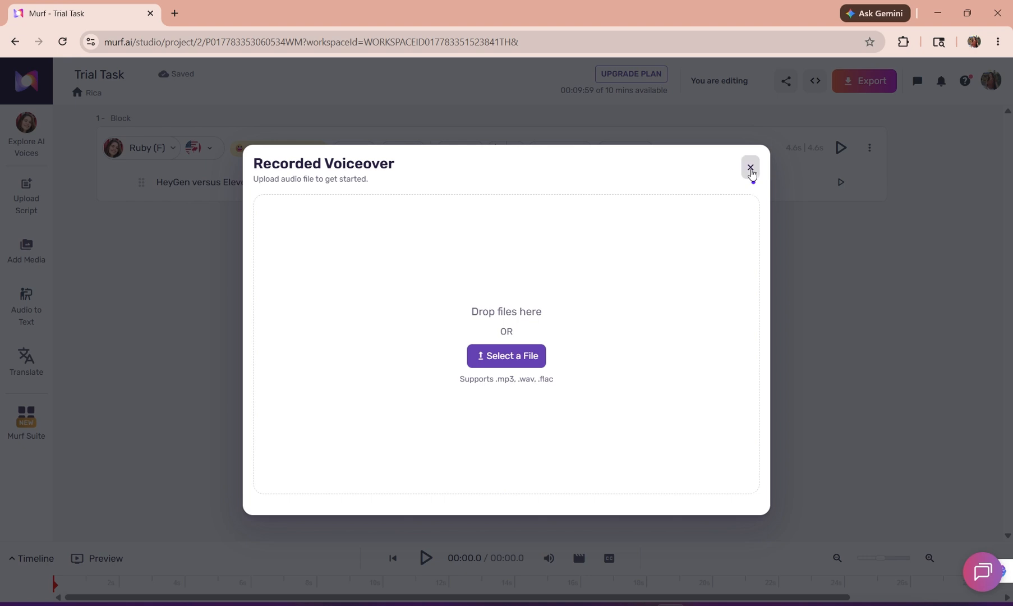
click(751, 167)
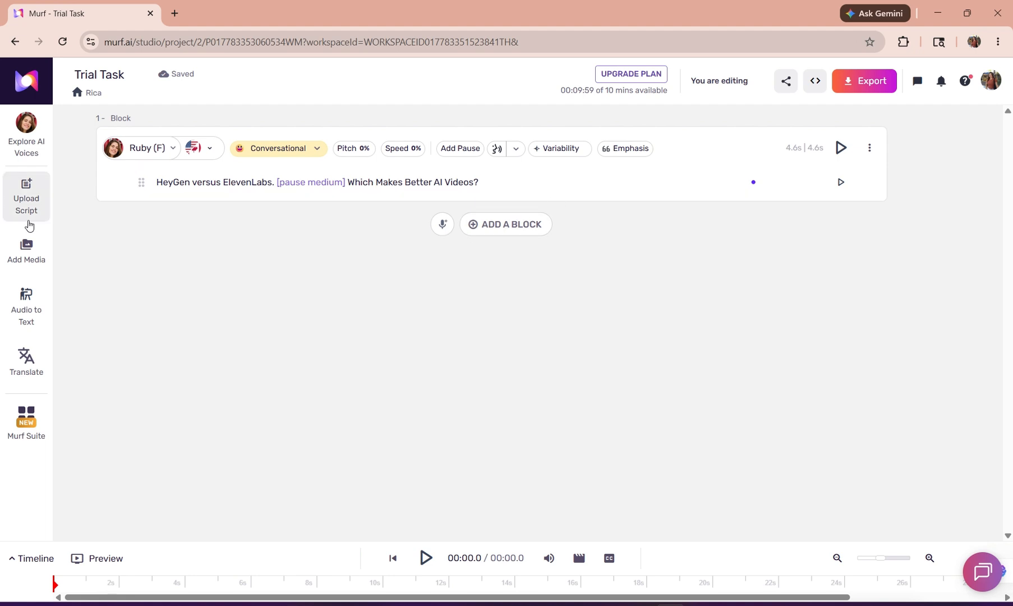
Try to add the first landscape stock video, a 17-second sea sunset clip, to the project.
click(26, 260)
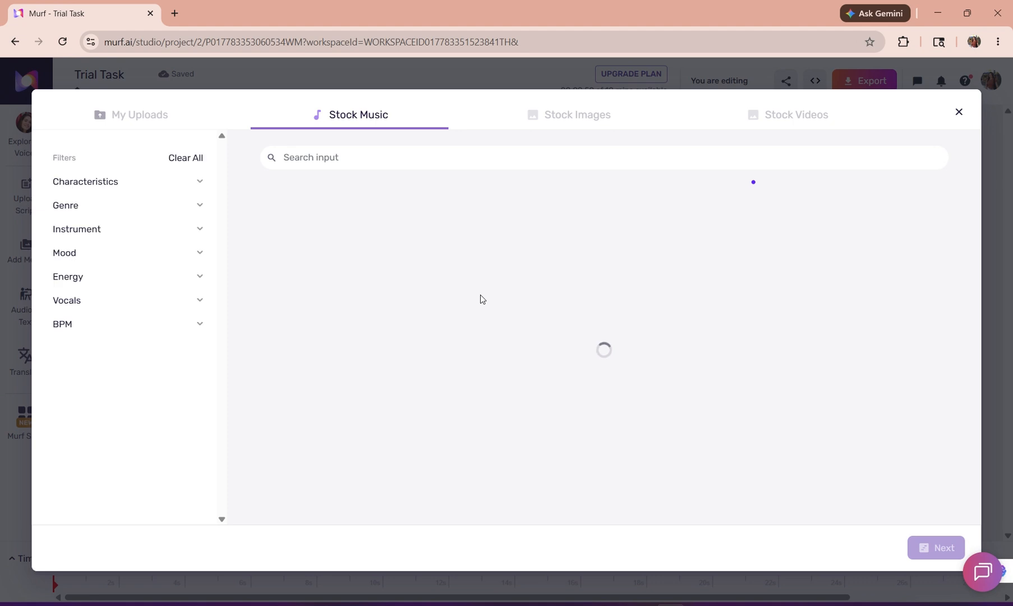
click(559, 121)
click(757, 122)
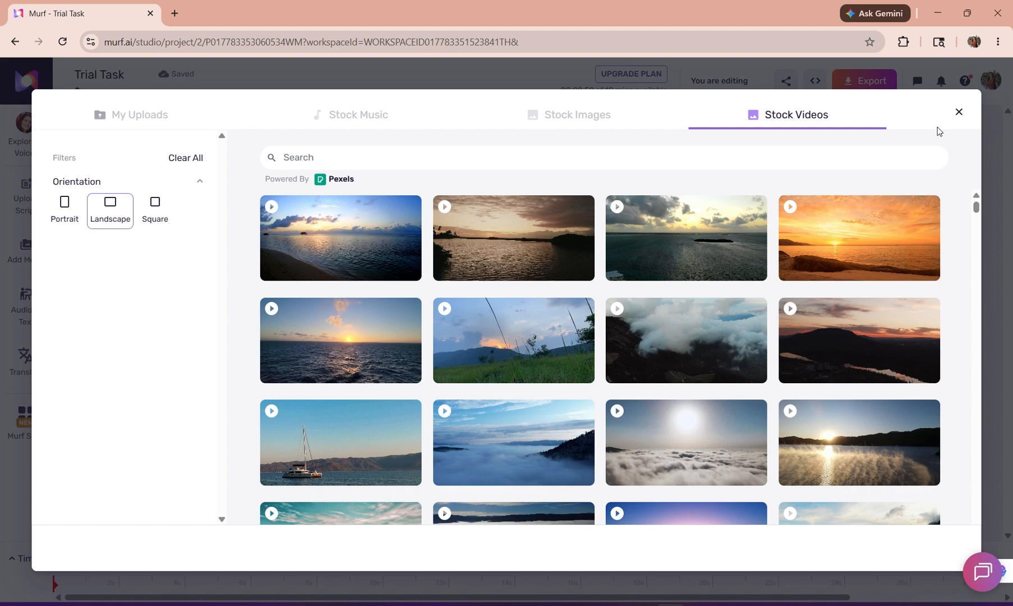
click(368, 252)
click(540, 501)
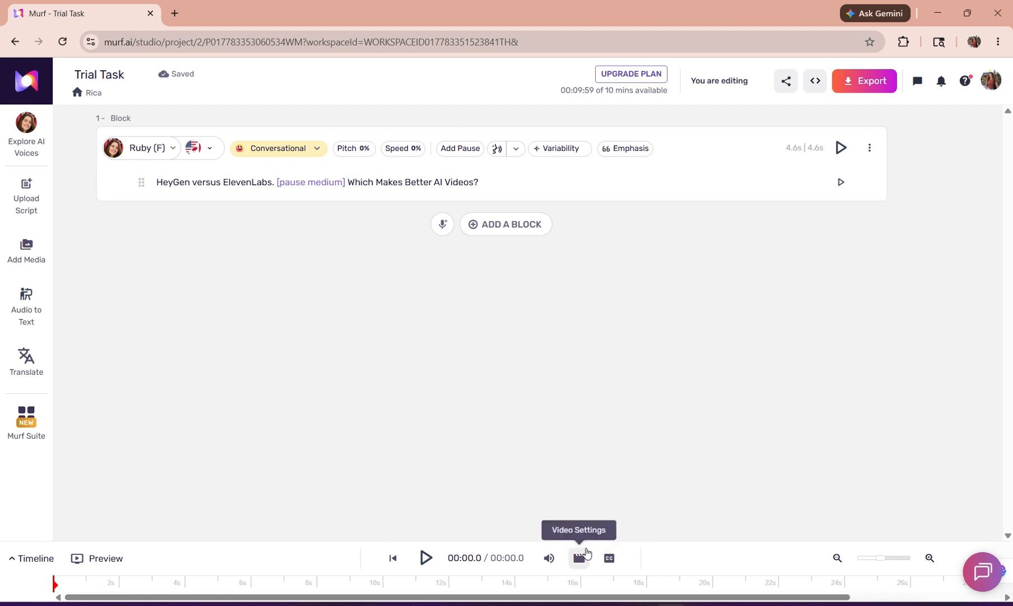
Set the project's video resolution to Landscape - 1920x1080.
click(580, 558)
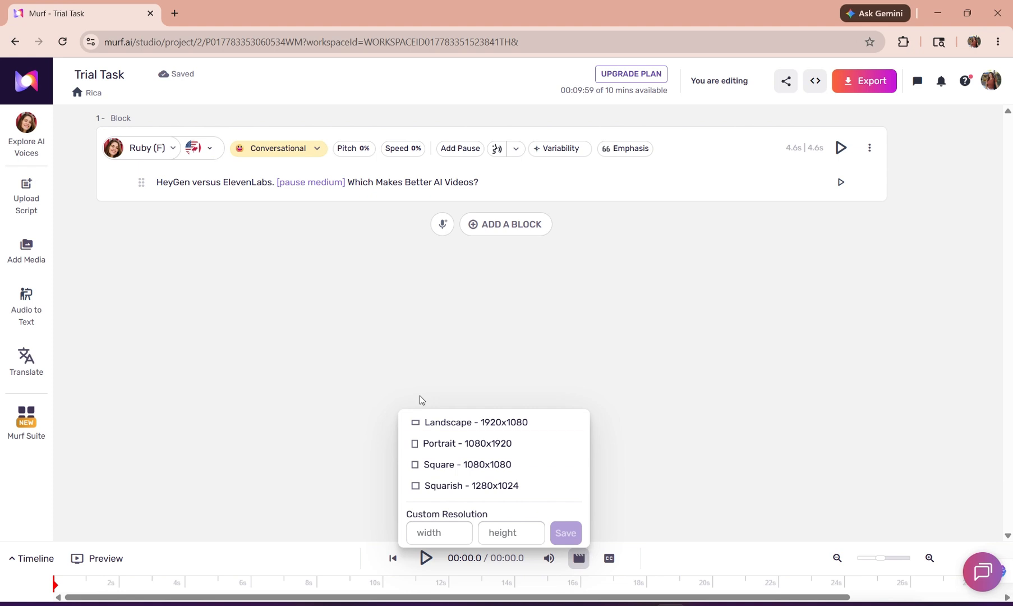
click(409, 425)
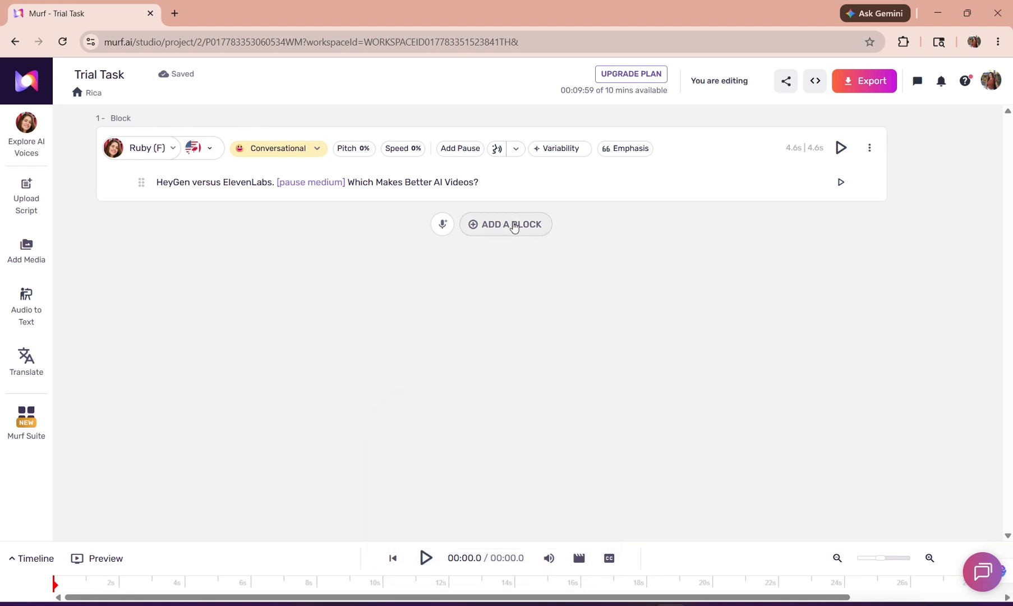
Add the first landscape stock video, a 17-second sea sunset clip, to the project and show the preview and expanded timeline.
click(32, 249)
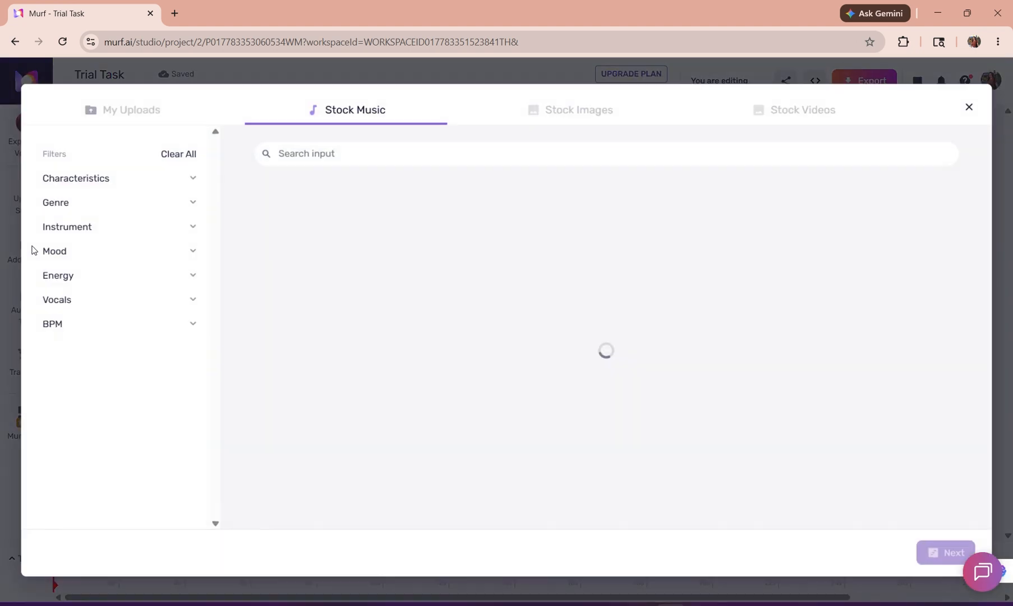
click(772, 114)
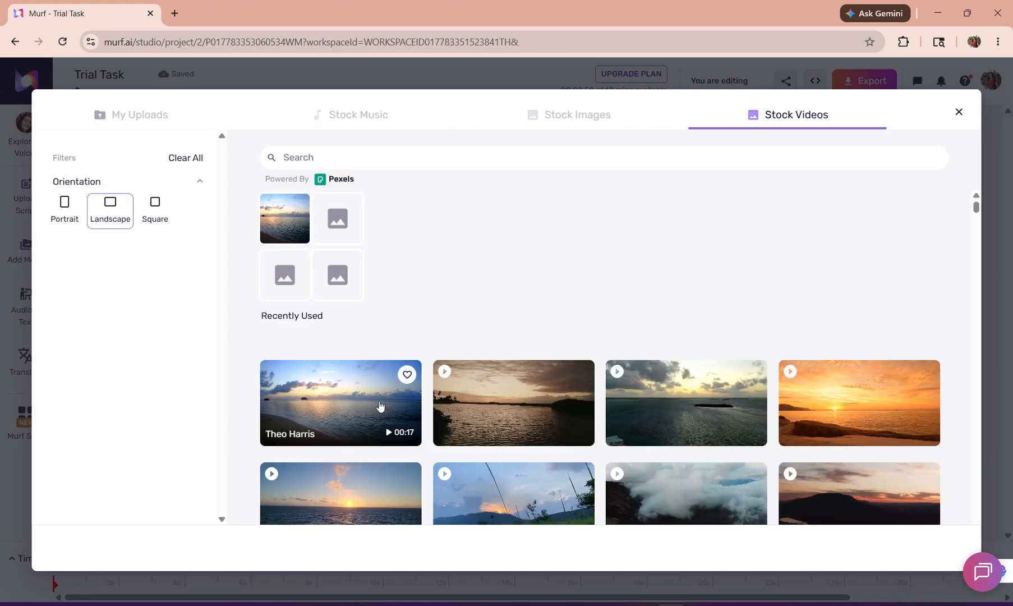
click(380, 405)
click(512, 501)
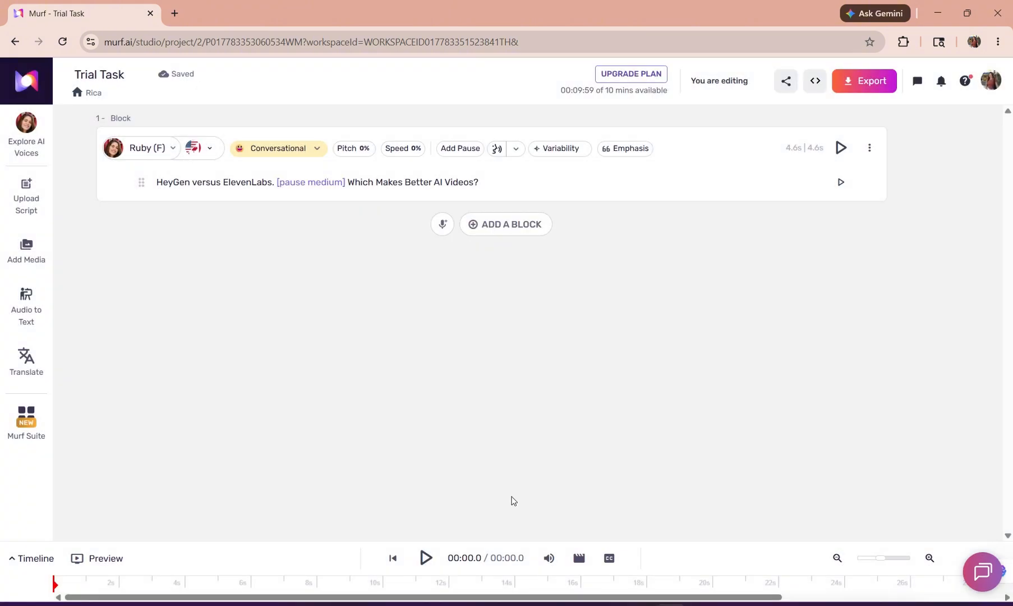
click(78, 560)
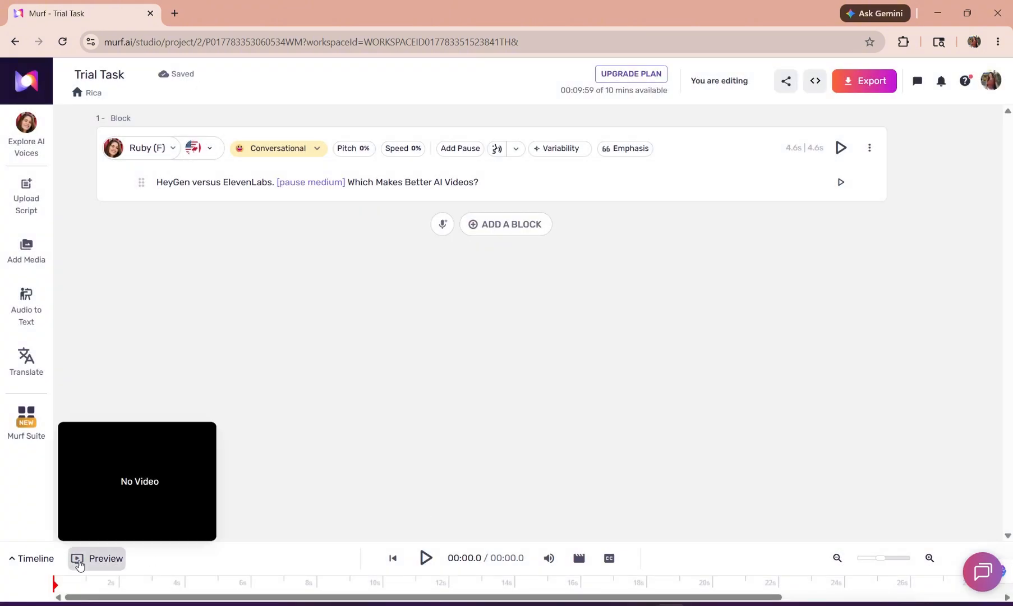
click(19, 559)
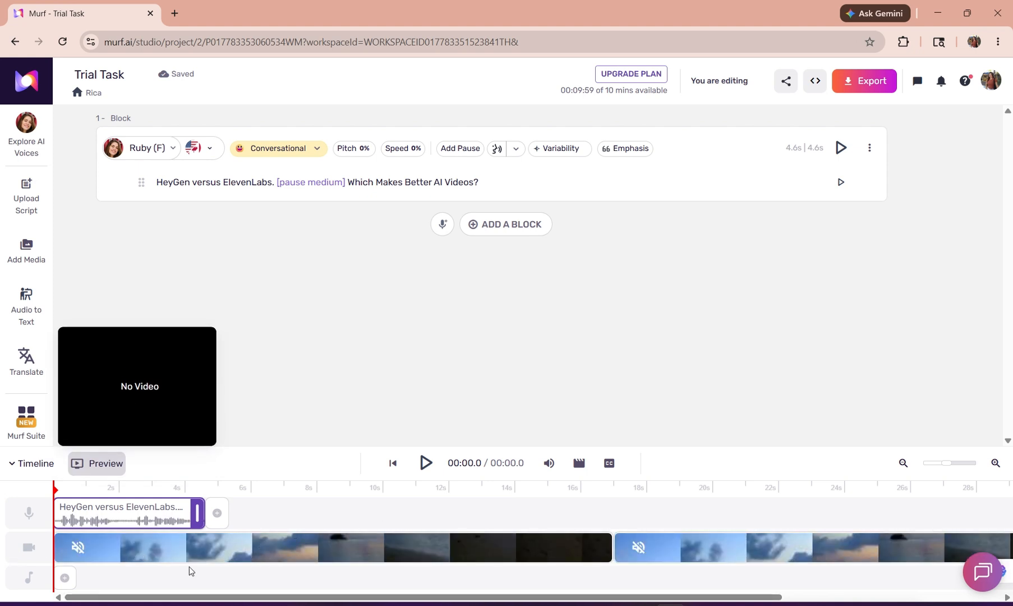
View the stock music library for a new music block without choosing a track.
click(63, 579)
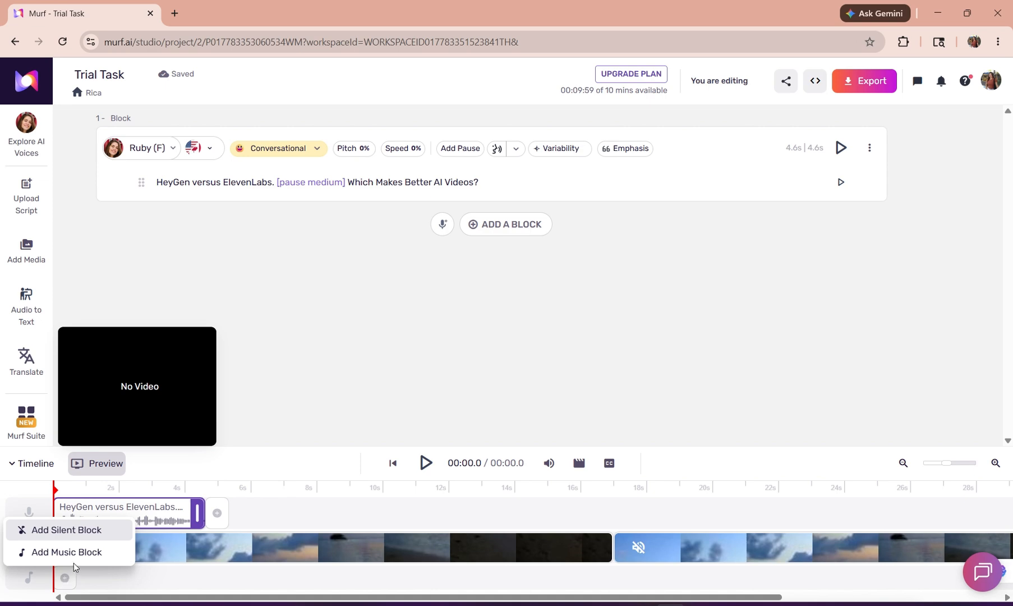
click(68, 556)
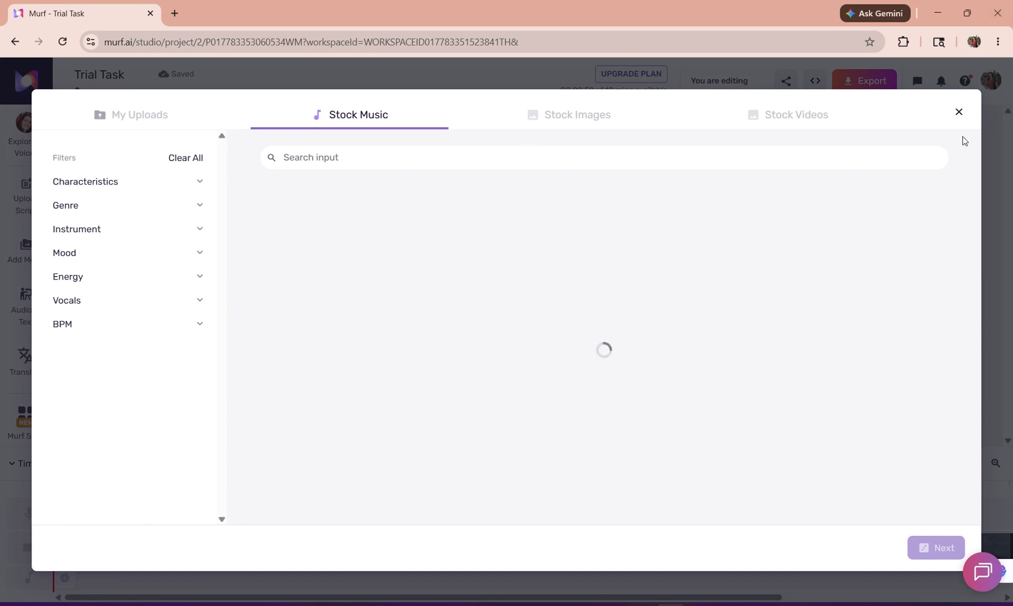
click(959, 111)
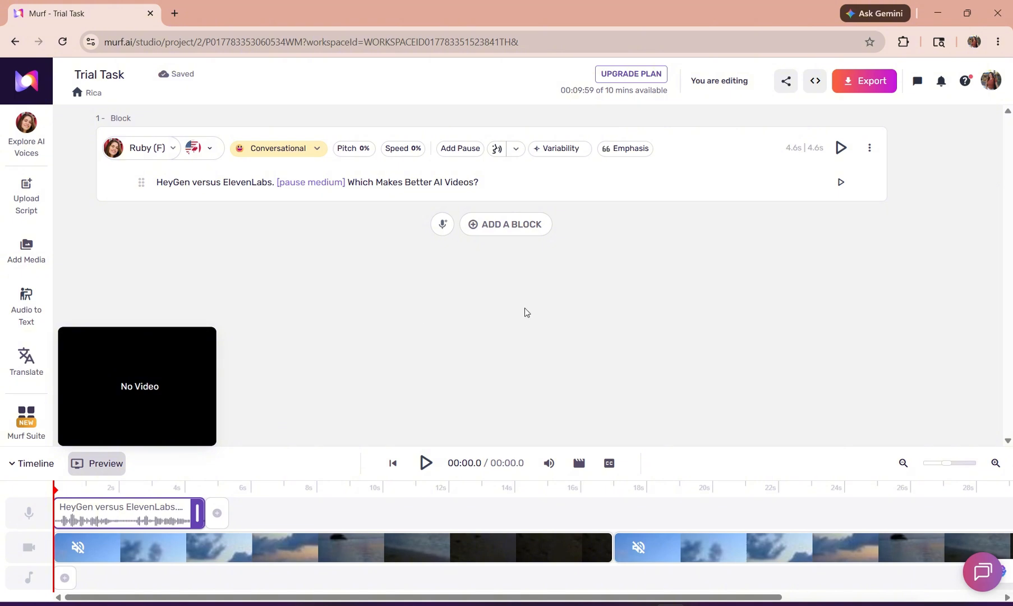
Inspect the two video clips in the timeline, place the playhead at about 18 seconds and hide the preview.
click(228, 550)
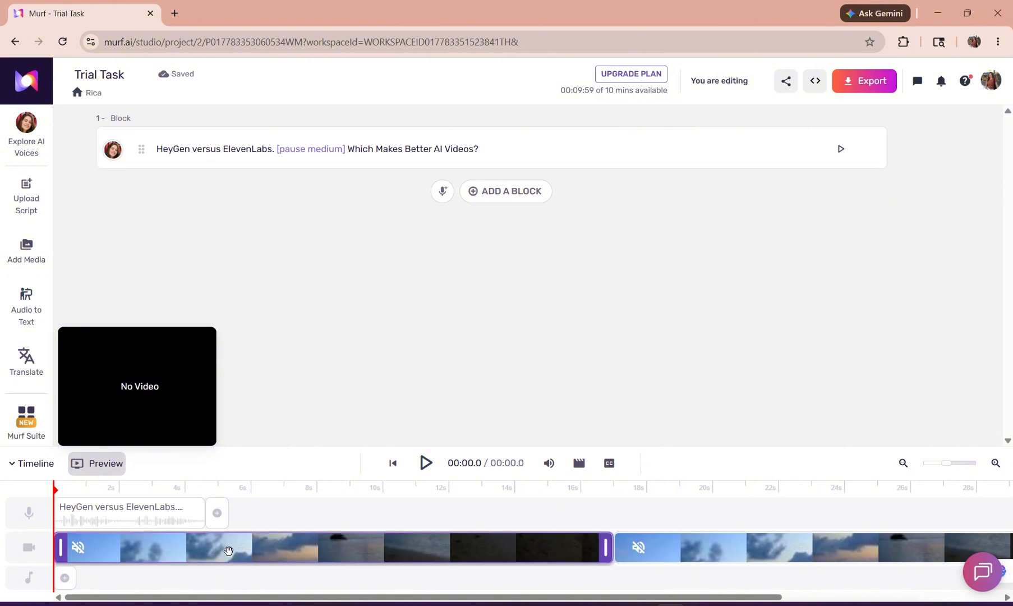
mouse_move(229, 549)
mouse_down()
mouse_move(276, 391)
mouse_move(219, 545)
mouse_up()
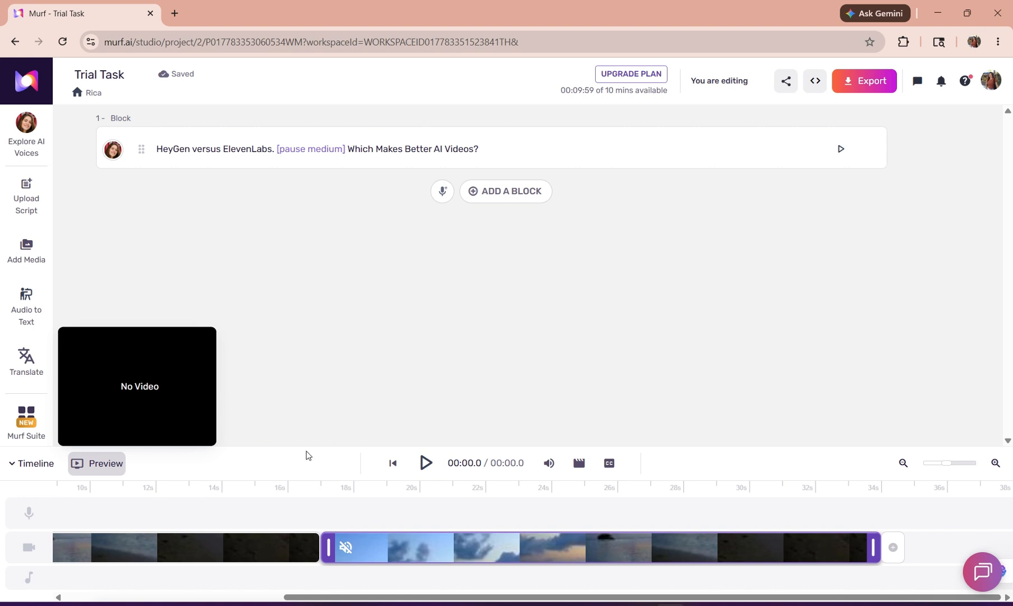
click(191, 554)
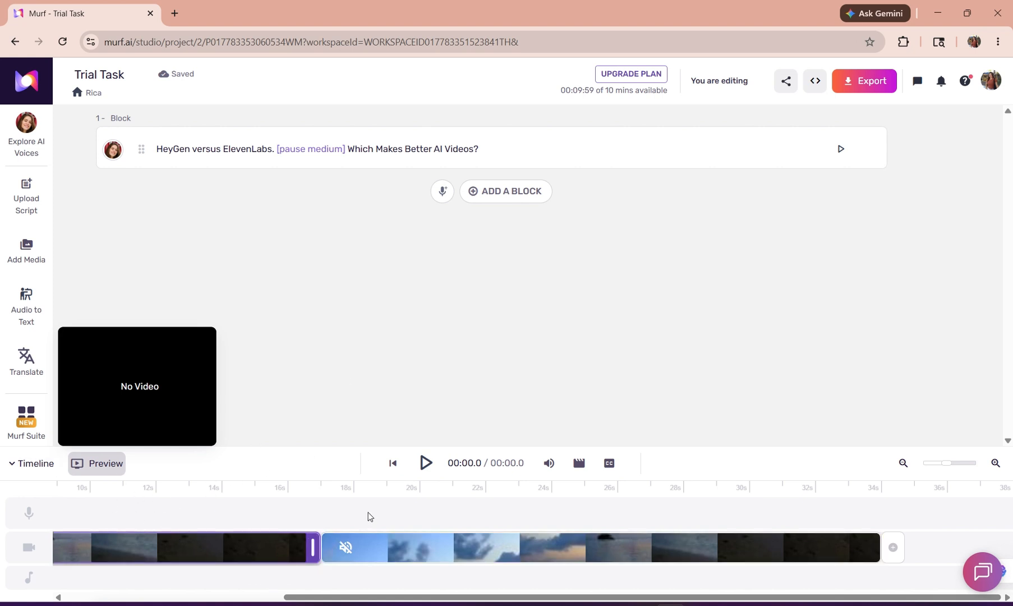
click(367, 489)
click(72, 341)
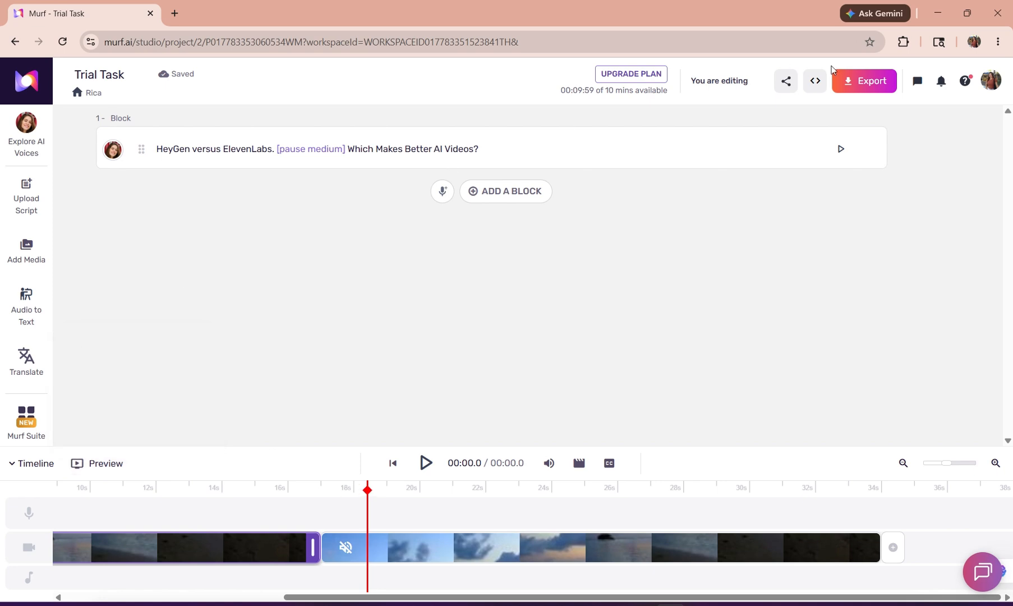
Review the export options for the Video and Voice Only formats without exporting.
click(853, 78)
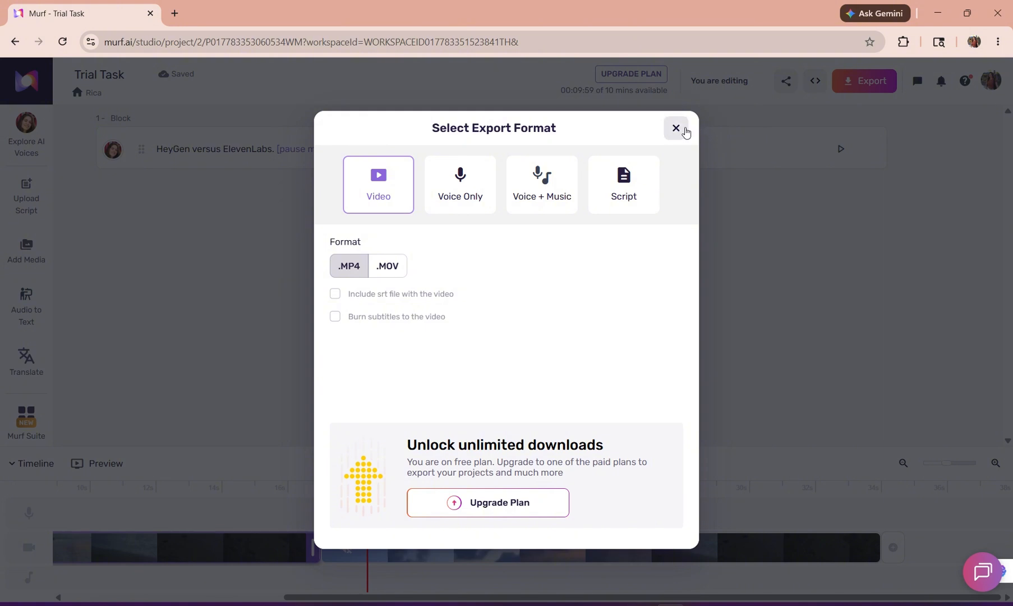
click(456, 199)
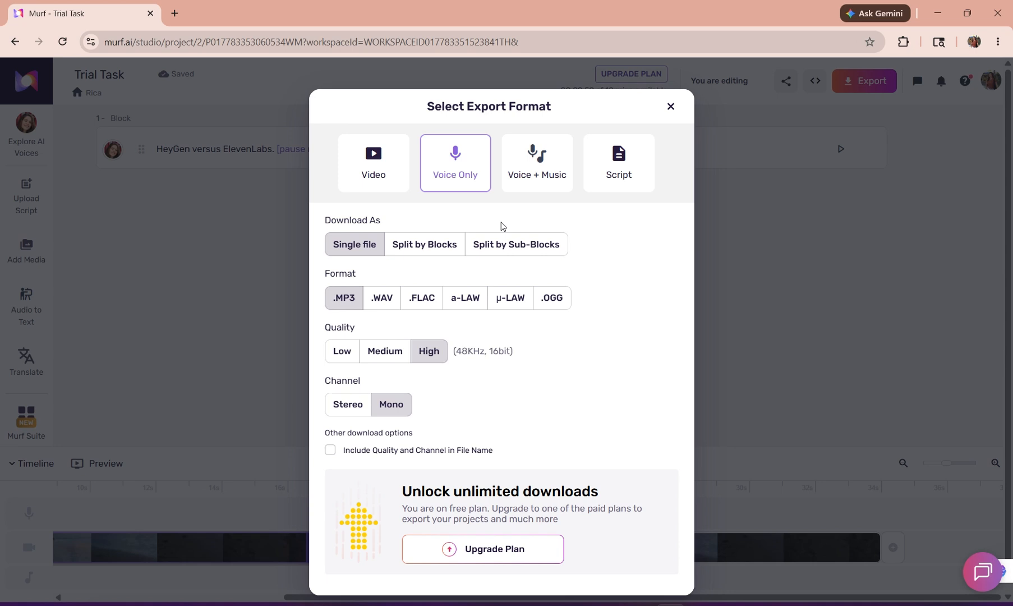
click(671, 106)
Return to the workspace home and review the Creator, Business and Enterprise upgrade plans and their features without buying one.
click(18, 96)
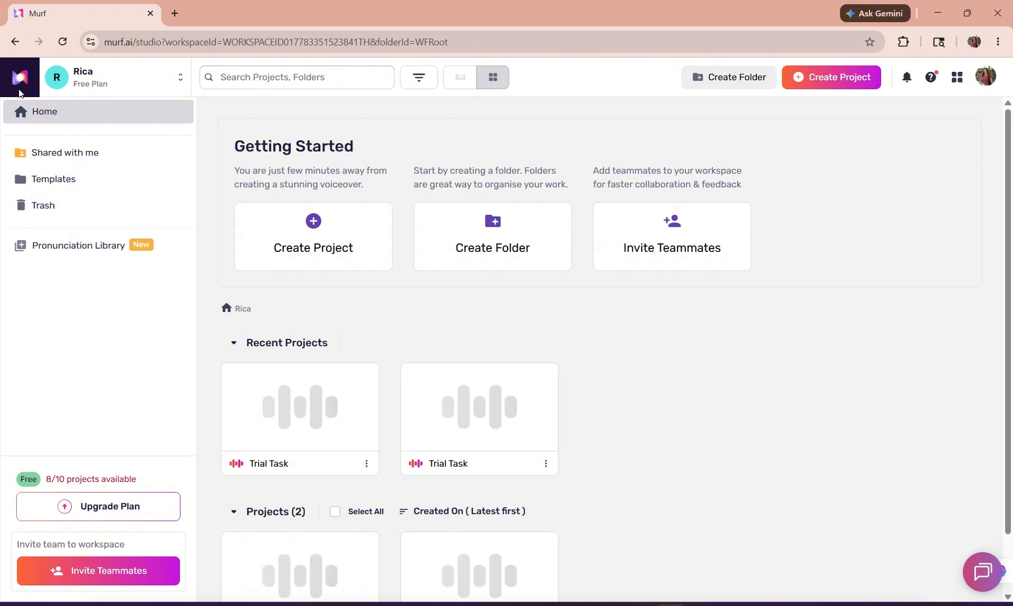
click(148, 513)
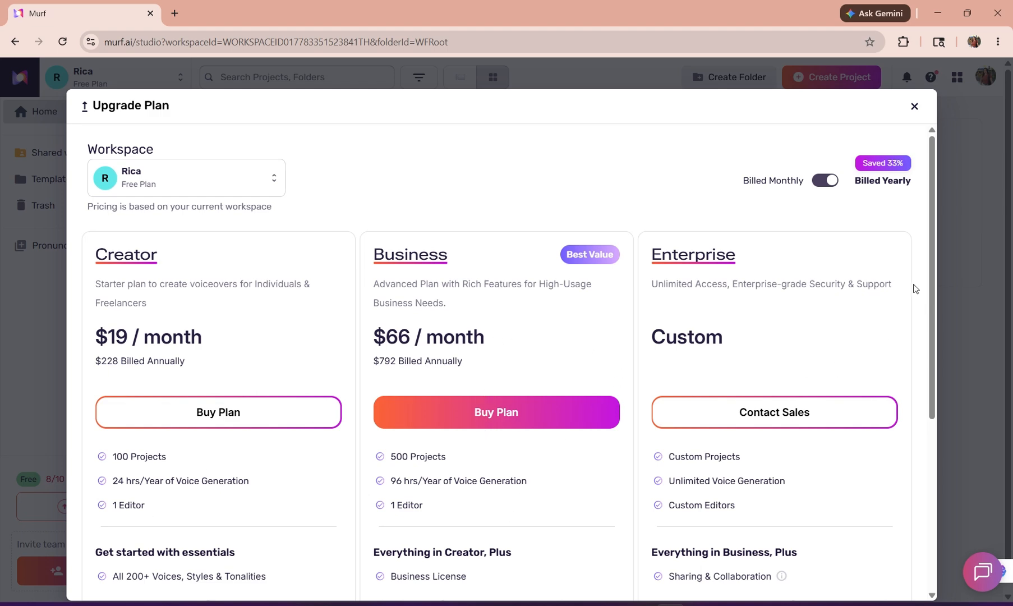
drag(930, 328, 925, 455)
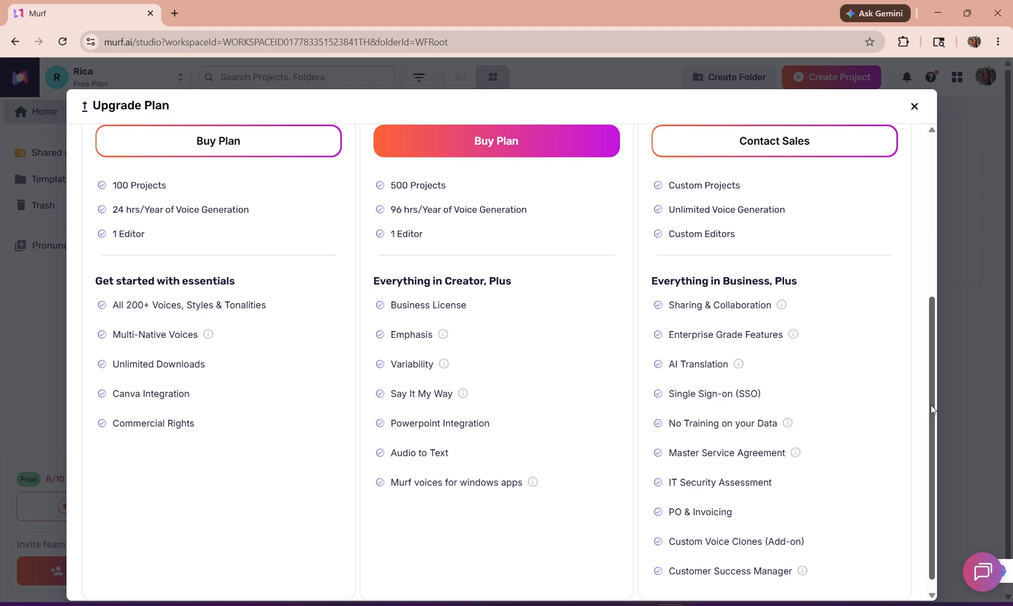
drag(931, 405, 956, 125)
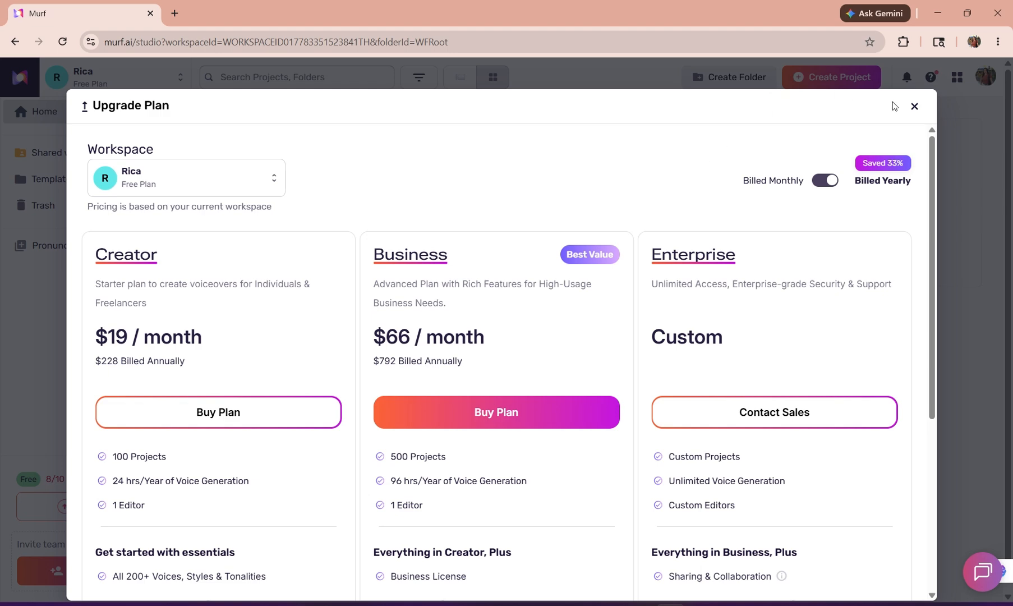
click(913, 107)
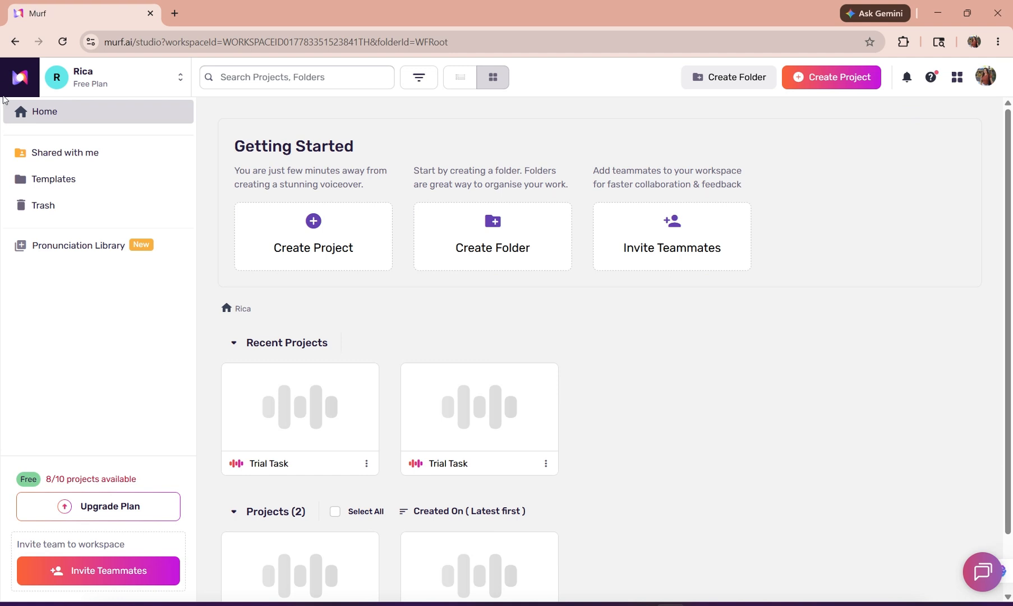